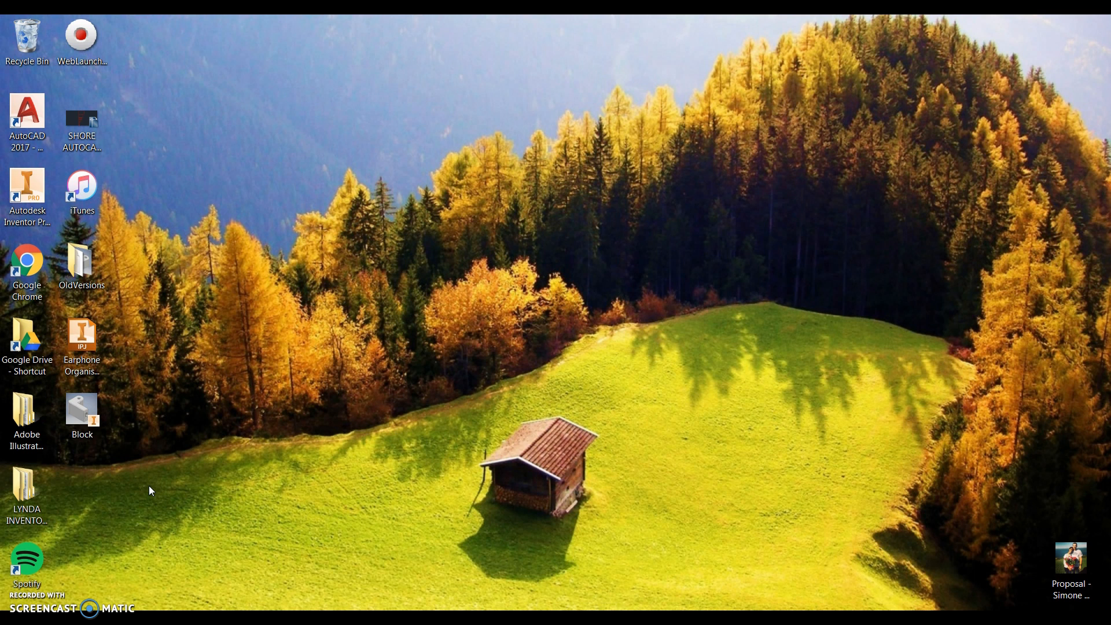
Launch Autodesk Inventor, create a metric Standard (mm).ipt part and start a 2D sketch on the XY plane.
{"action": "double_click", "coordinate": [39, 200]}
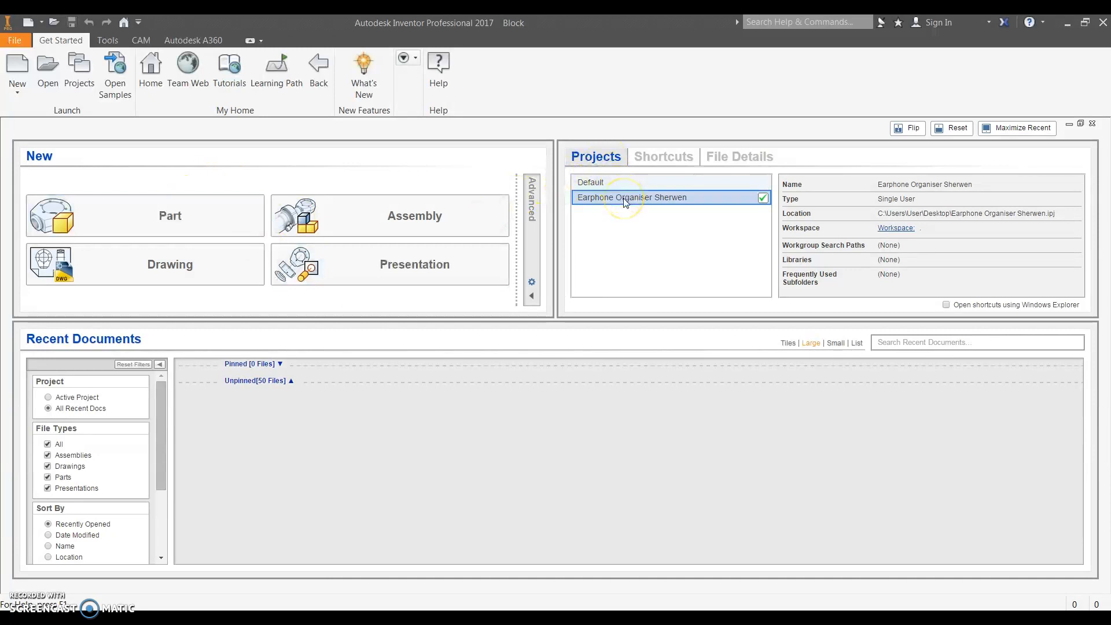
{"action": "left_click", "coordinate": [26, 62]}
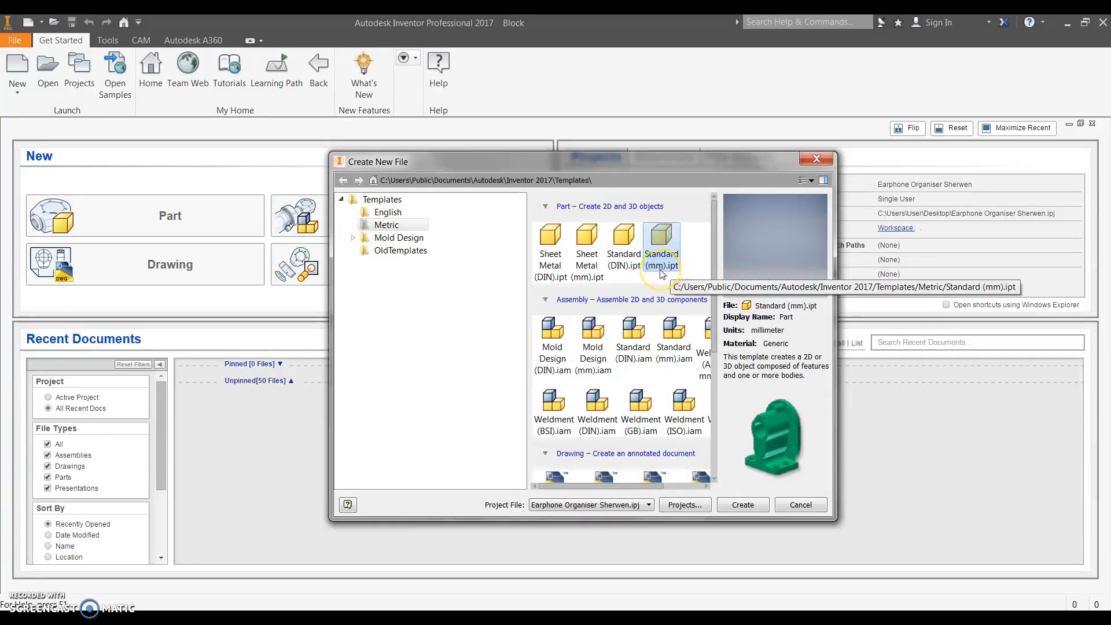
{"action": "left_click", "coordinate": [743, 505]}
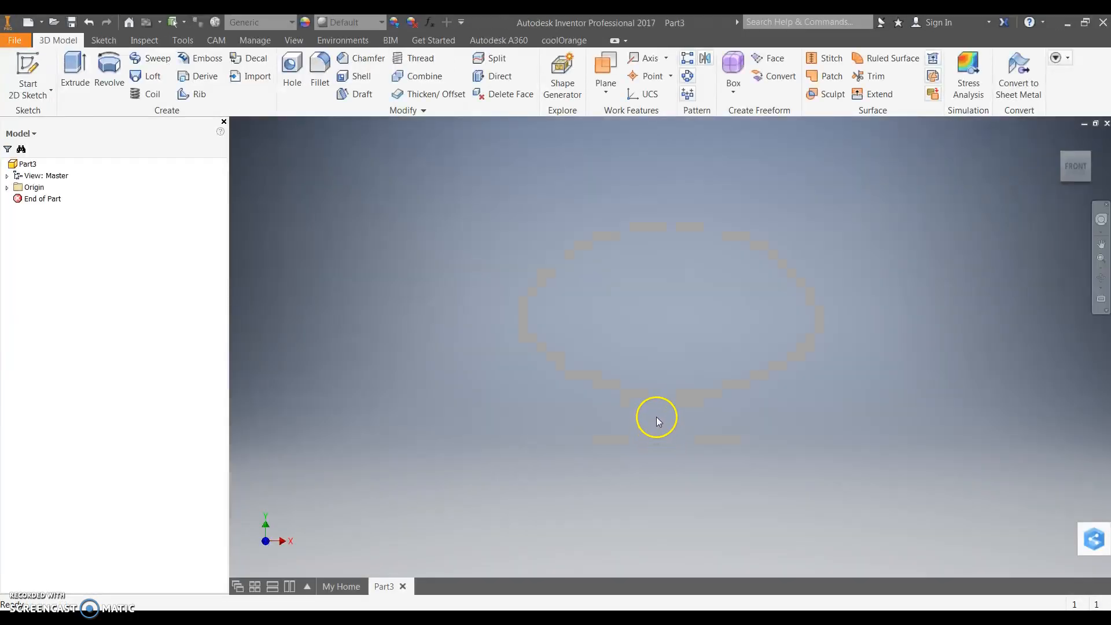
{"action": "left_click", "coordinate": [26, 68]}
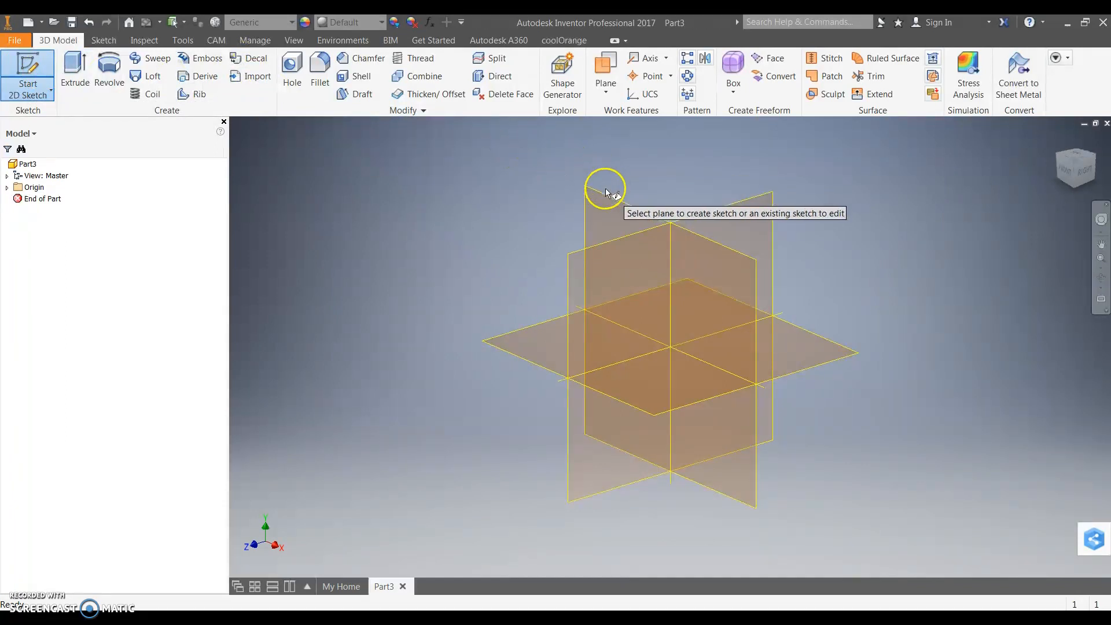
{"action": "left_click", "coordinate": [598, 202]}
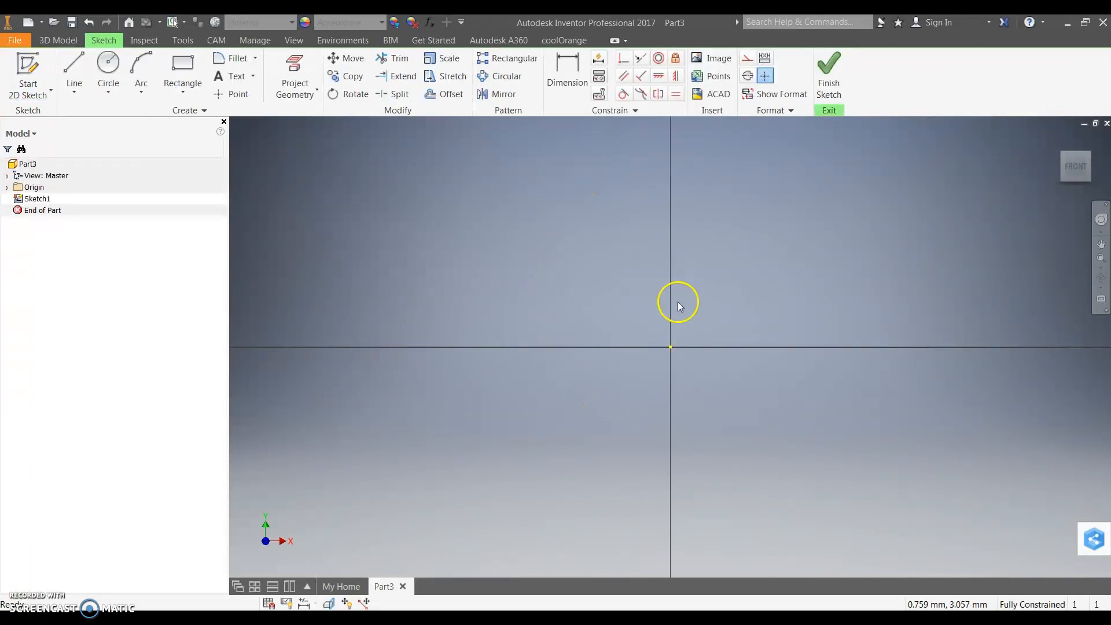
Draw a line about 13 mm long from the origin, sloping slightly down to the left, followed by a near-vertical line about 11 mm upward.
{"action": "left_click", "coordinate": [73, 70]}
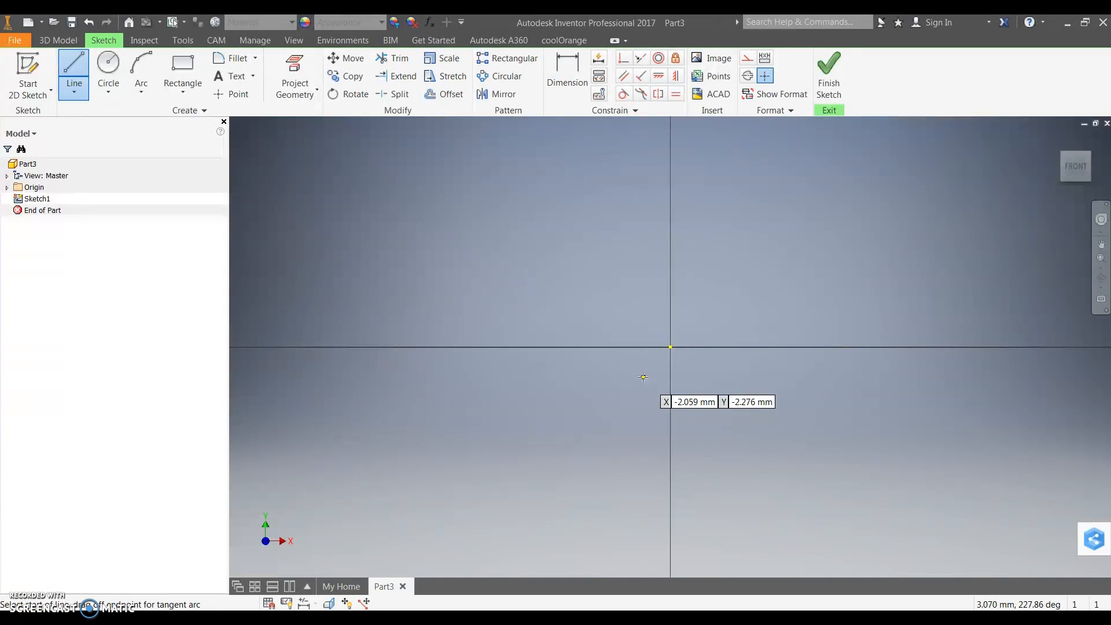
{"action": "left_click", "coordinate": [671, 346]}
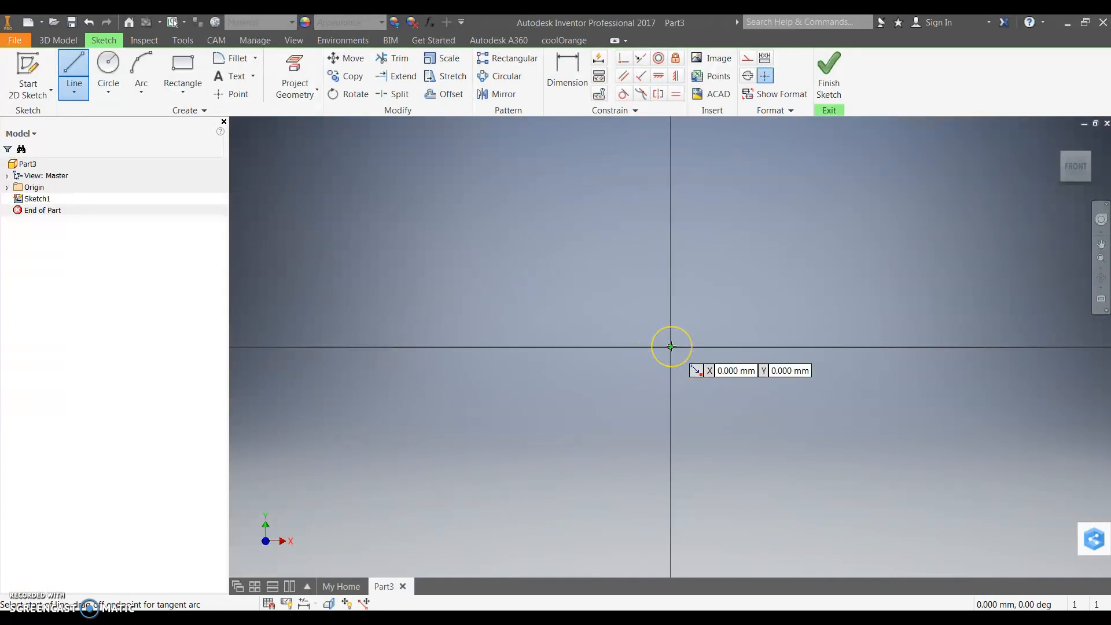
{"action": "mouse_move", "coordinate": [671, 346]}
{"action": "left_mouse_down"}
{"action": "mouse_move", "coordinate": [640, 387]}
{"action": "mouse_move", "coordinate": [500, 386]}
{"action": "left_mouse_up"}
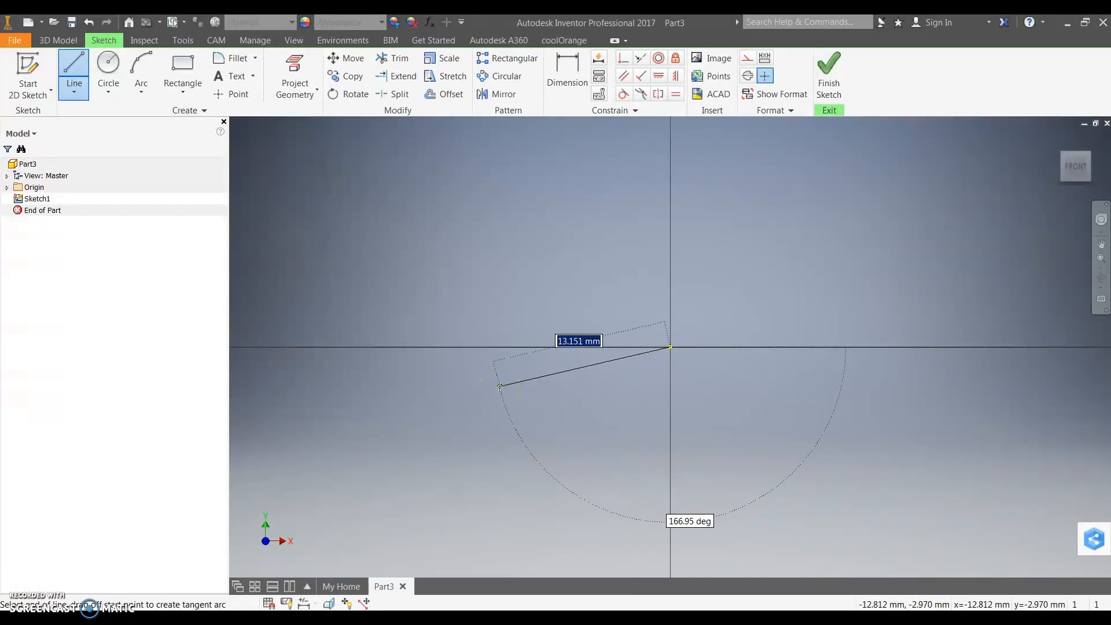
{"action": "left_click", "coordinate": [500, 386]}
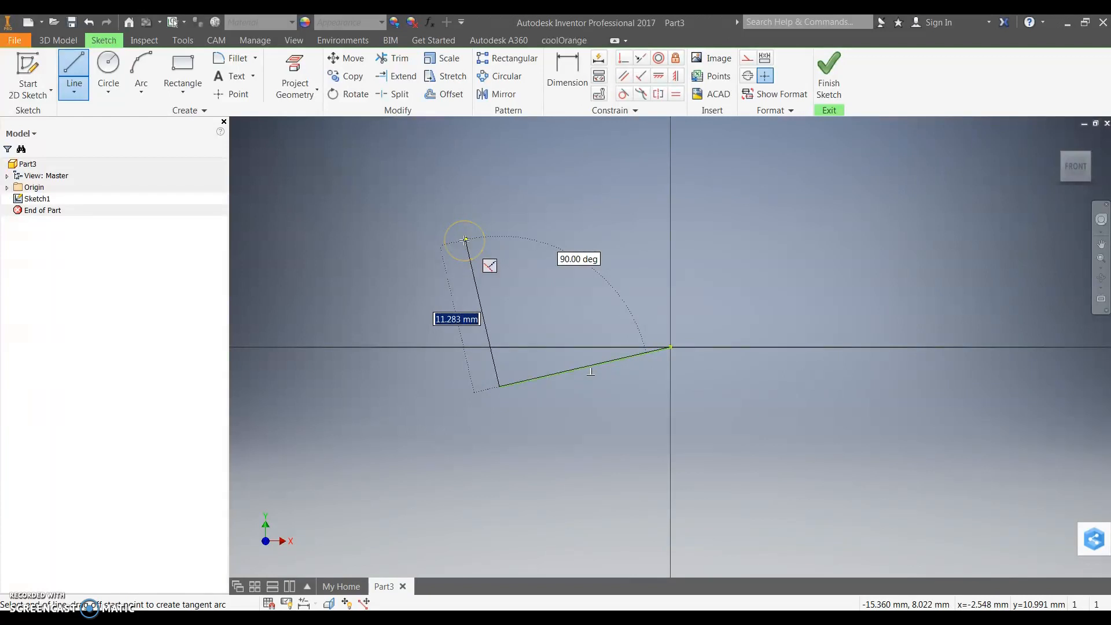
{"action": "left_click", "coordinate": [475, 241]}
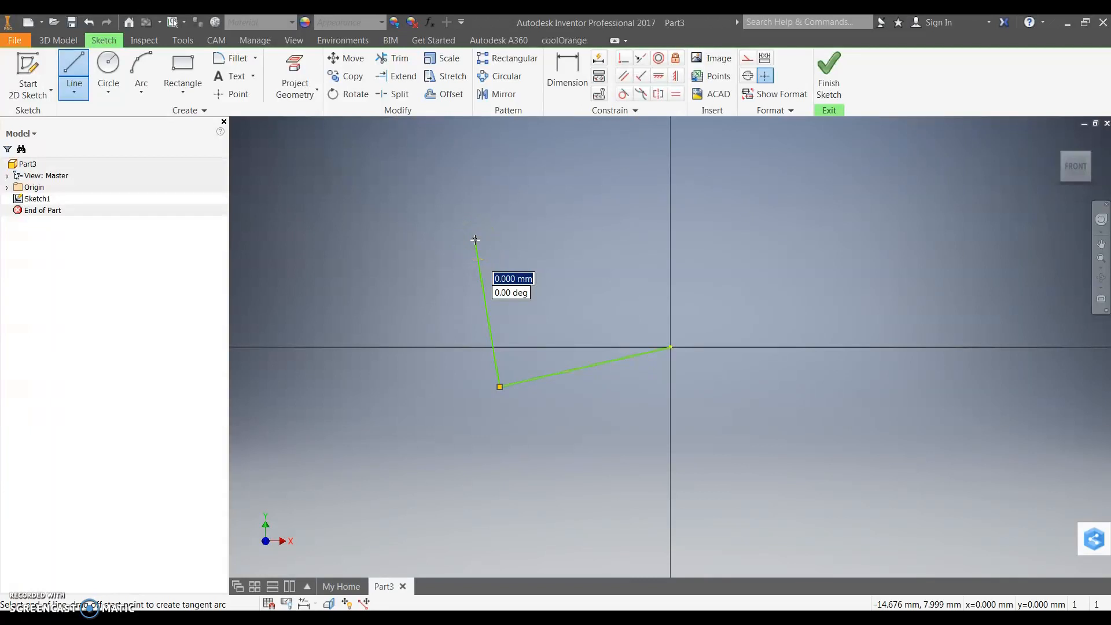
Continue the profile with a rounded arc on top, a short inward line, a long line to the right, a downward edge and a short open end line.
{"action": "left_click_drag", "start_coordinate": [475, 240], "coordinate": [580, 245]}
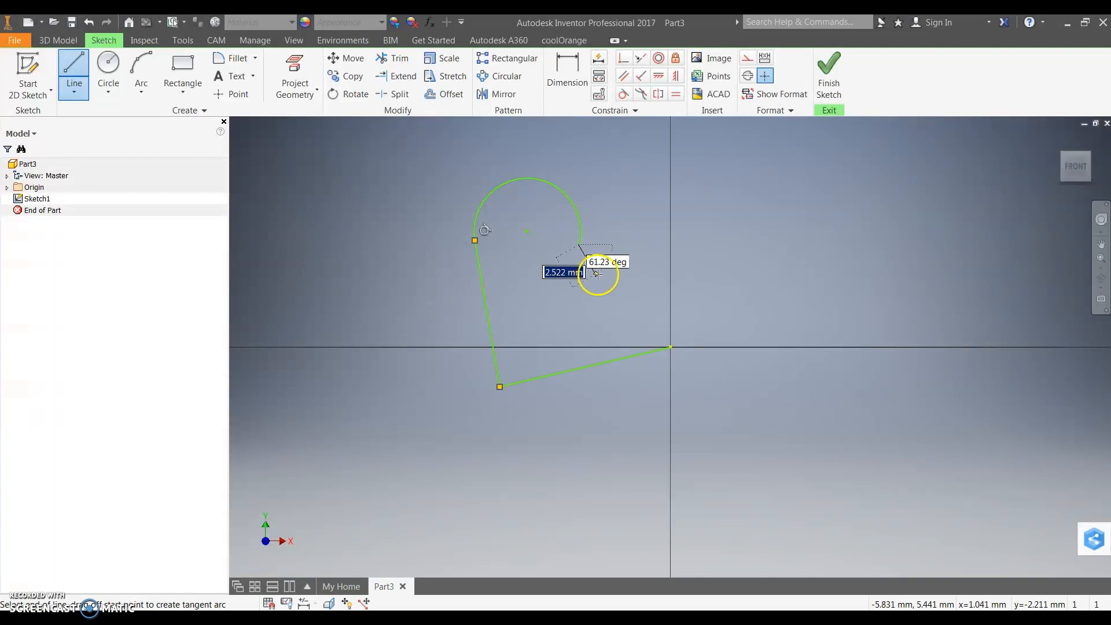
{"action": "left_click", "coordinate": [563, 286]}
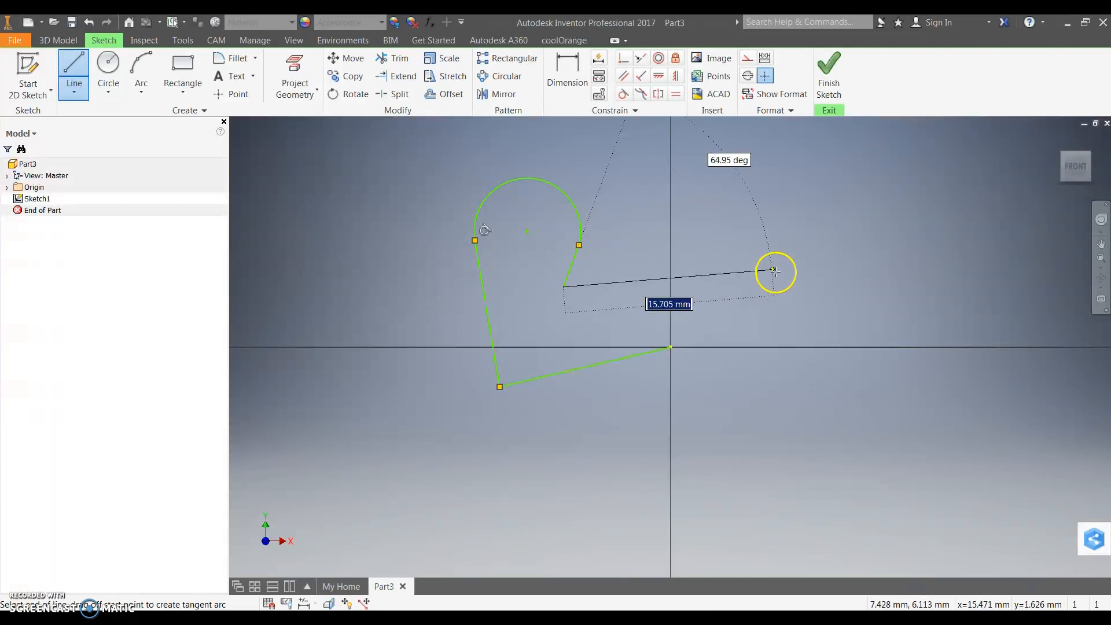
{"action": "left_click", "coordinate": [784, 262]}
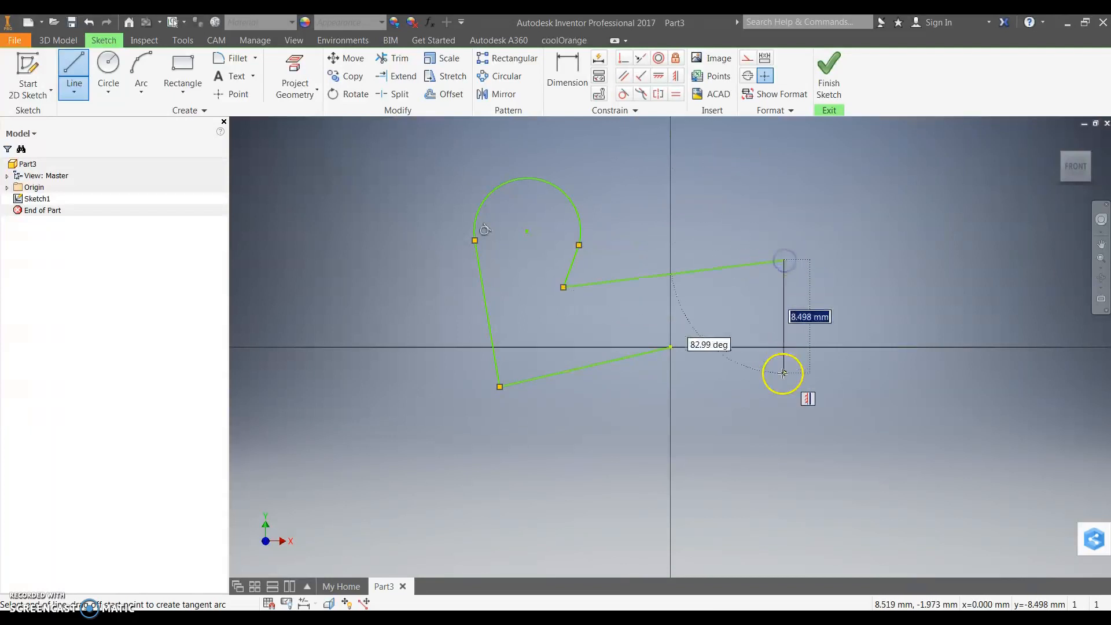
{"action": "left_click", "coordinate": [779, 378]}
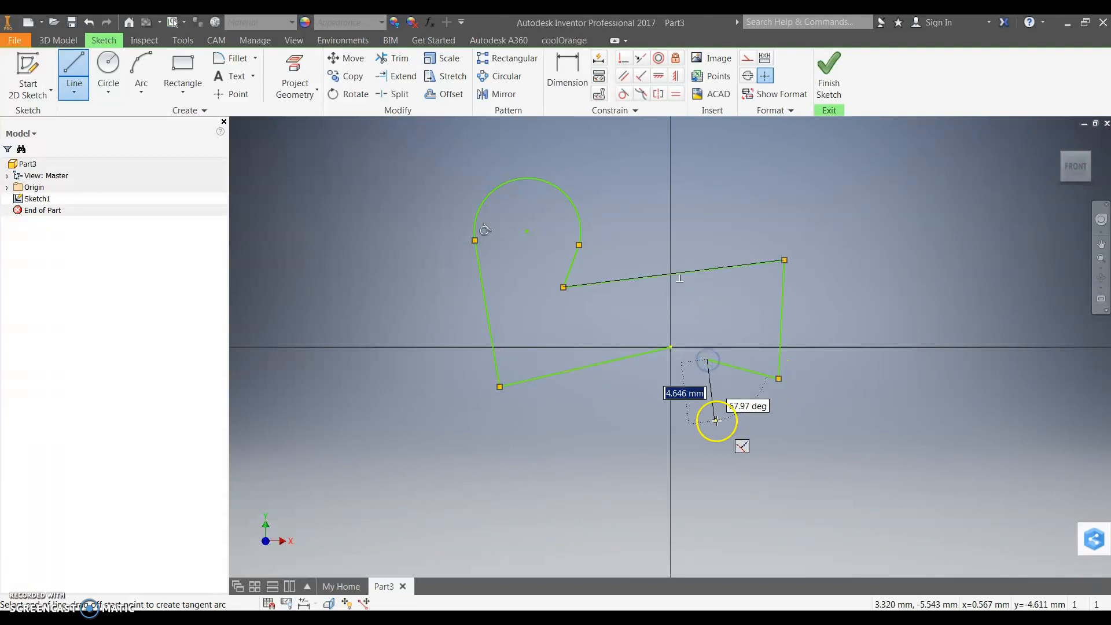
{"action": "left_click", "coordinate": [708, 360]}
{"action": "key", "text": "Escape"}
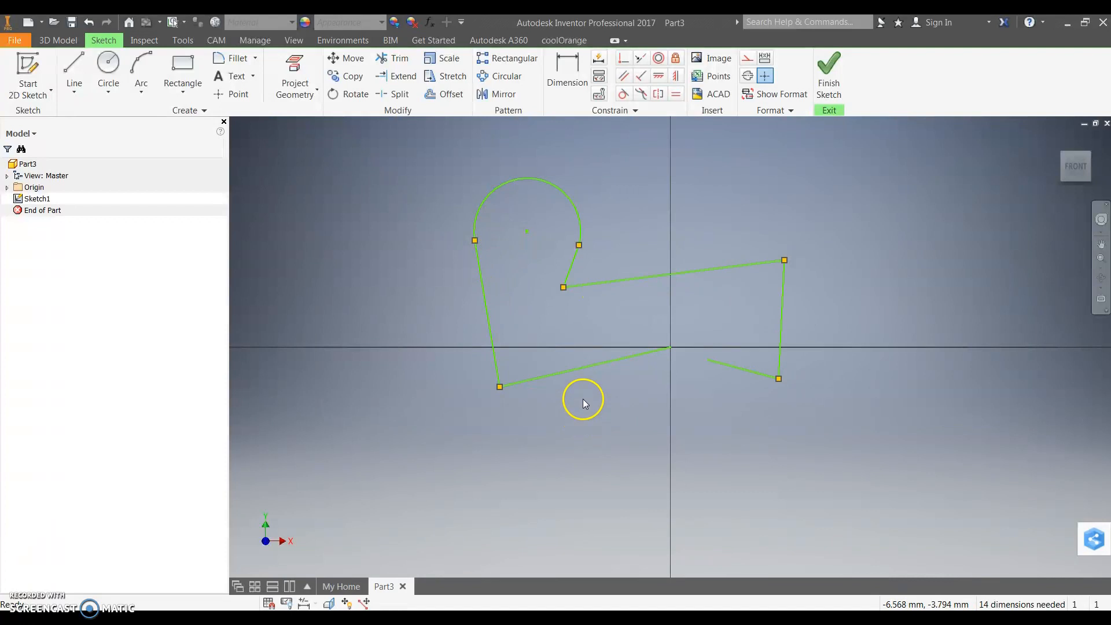
Shift the profile's left and upper lines slightly to test how freely the unconstrained sketch moves.
{"action": "left_click", "coordinate": [566, 373]}
{"action": "mouse_move", "coordinate": [493, 366]}
{"action": "left_mouse_down"}
{"action": "mouse_move", "coordinate": [466, 375]}
{"action": "mouse_move", "coordinate": [485, 325]}
{"action": "left_mouse_up"}
{"action": "mouse_move", "coordinate": [616, 279]}
{"action": "left_mouse_down"}
{"action": "mouse_move", "coordinate": [621, 294]}
{"action": "mouse_move", "coordinate": [635, 281]}
{"action": "left_mouse_up"}
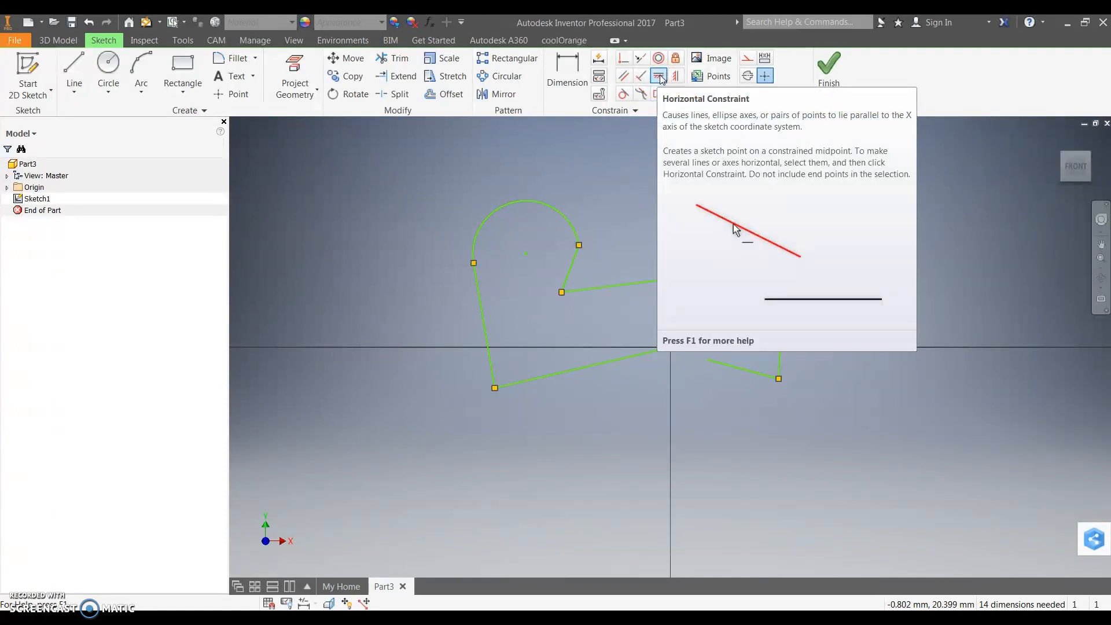
Constrain the bottom line from the origin to be horizontal and make the left side line perpendicular to it.
{"action": "left_click", "coordinate": [496, 78]}
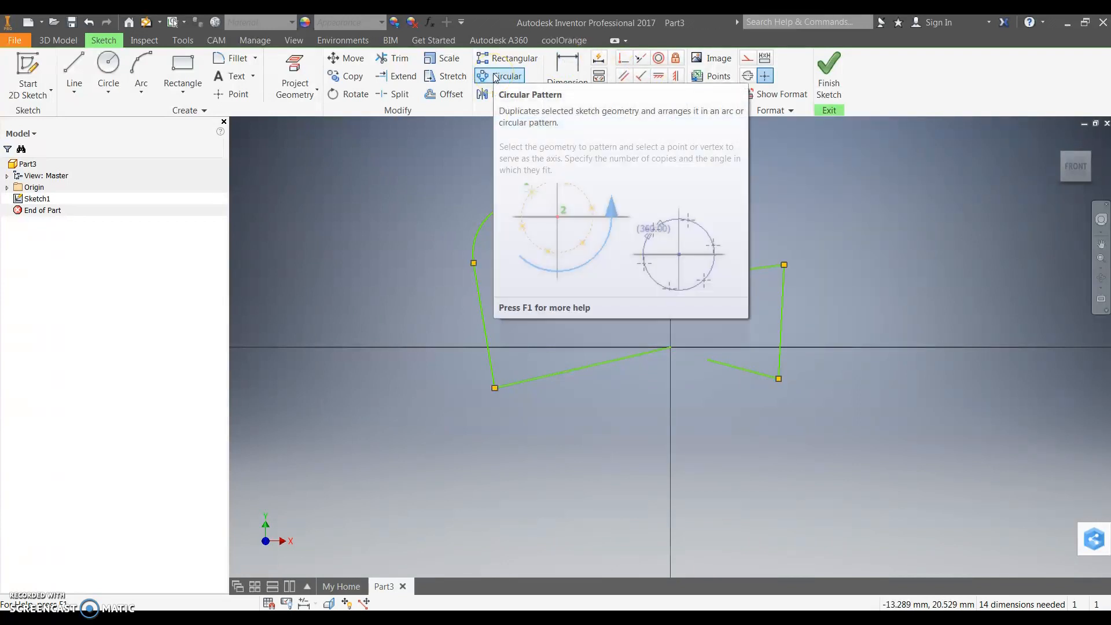
{"action": "left_click", "coordinate": [665, 78]}
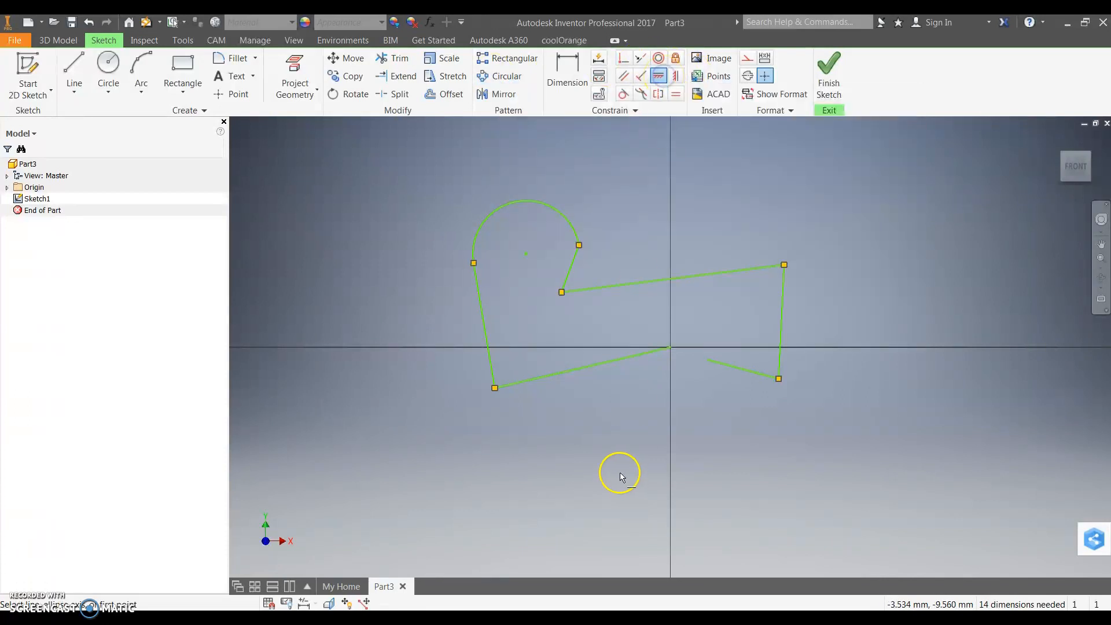
{"action": "left_click", "coordinate": [614, 363]}
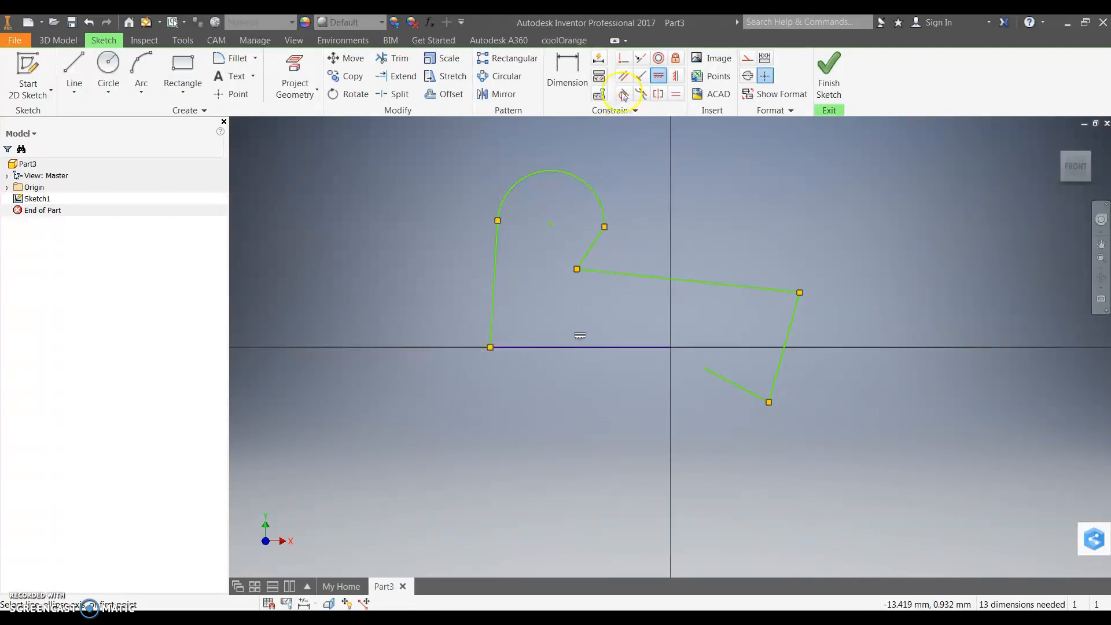
{"action": "left_click", "coordinate": [641, 77]}
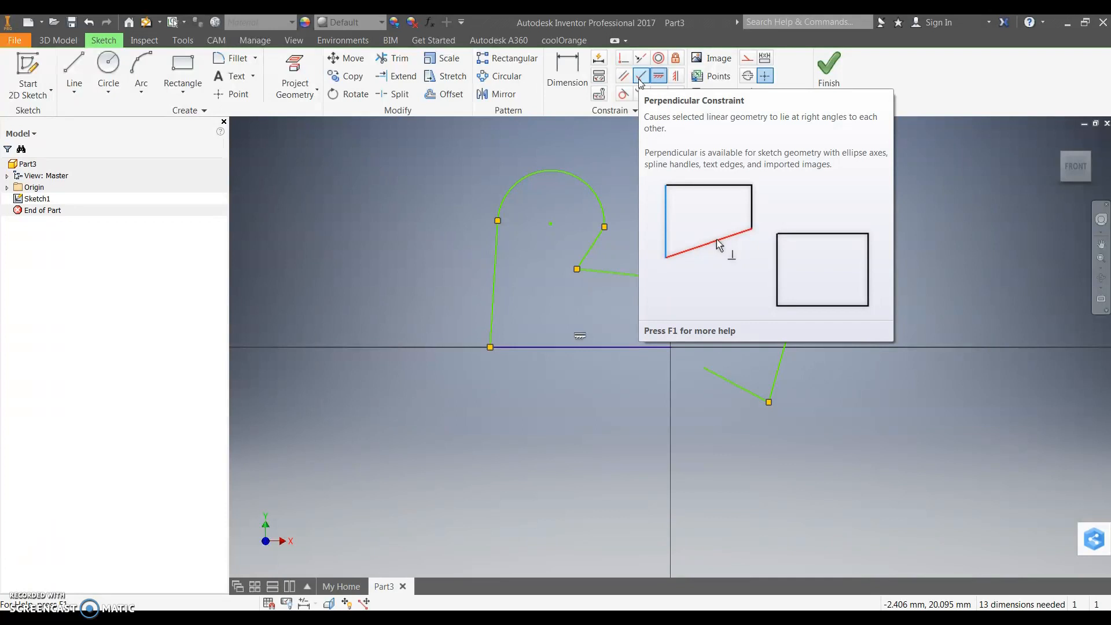
{"action": "left_click", "coordinate": [519, 348]}
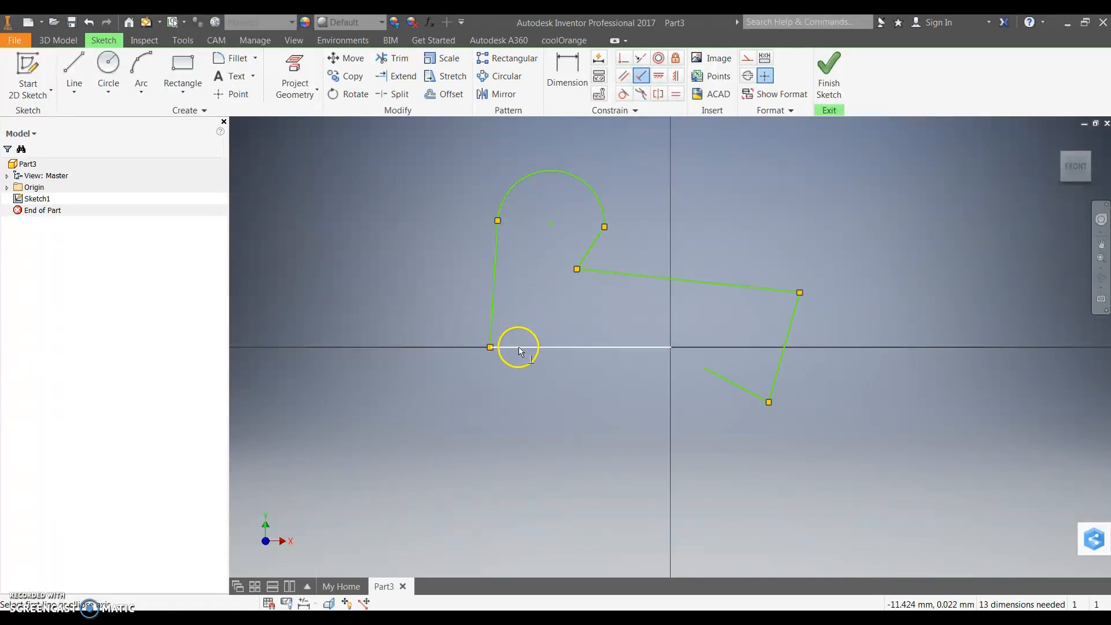
{"action": "left_click", "coordinate": [493, 327]}
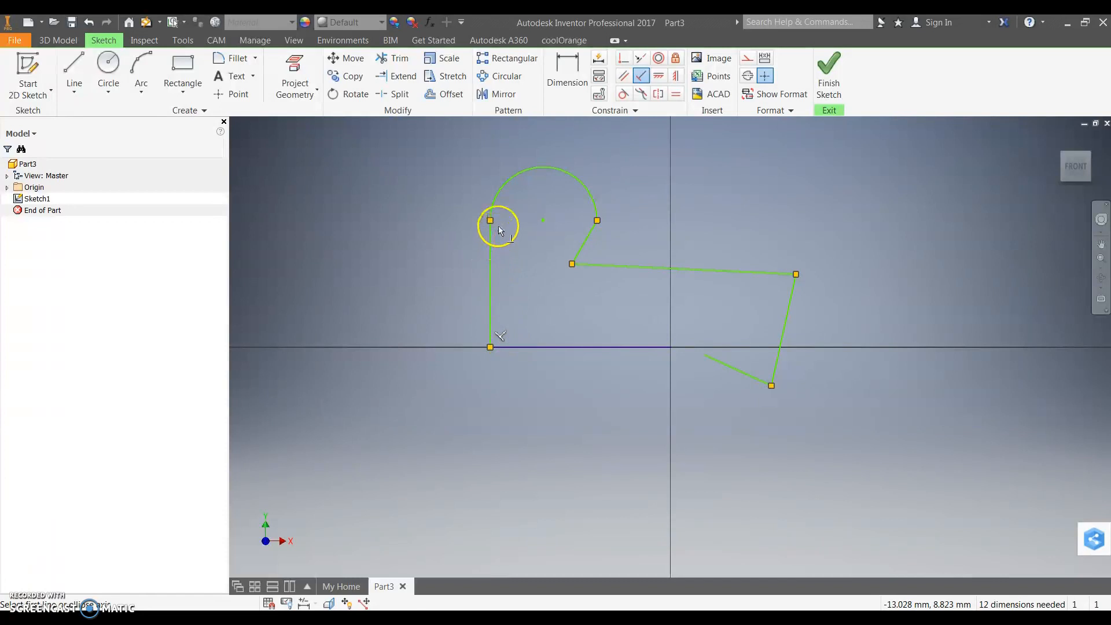
Try to apply a Tangent constraint between the top arc and the left vertical line.
{"action": "left_click", "coordinate": [624, 94]}
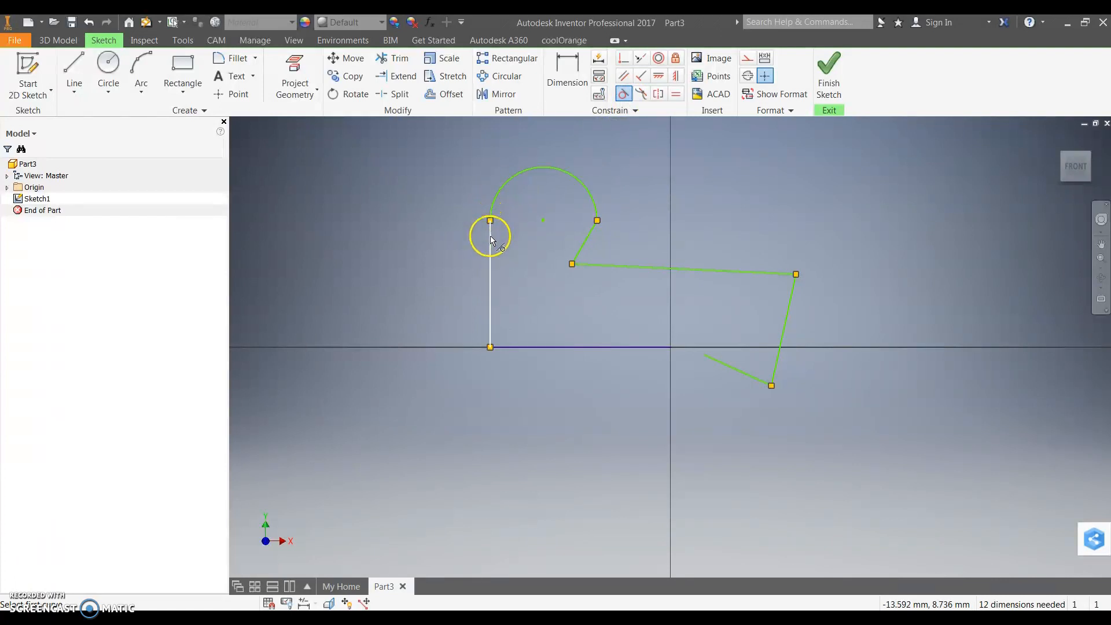
{"action": "scroll", "coordinate": [490, 227], "scroll_direction": "up", "scroll_amount": 5}
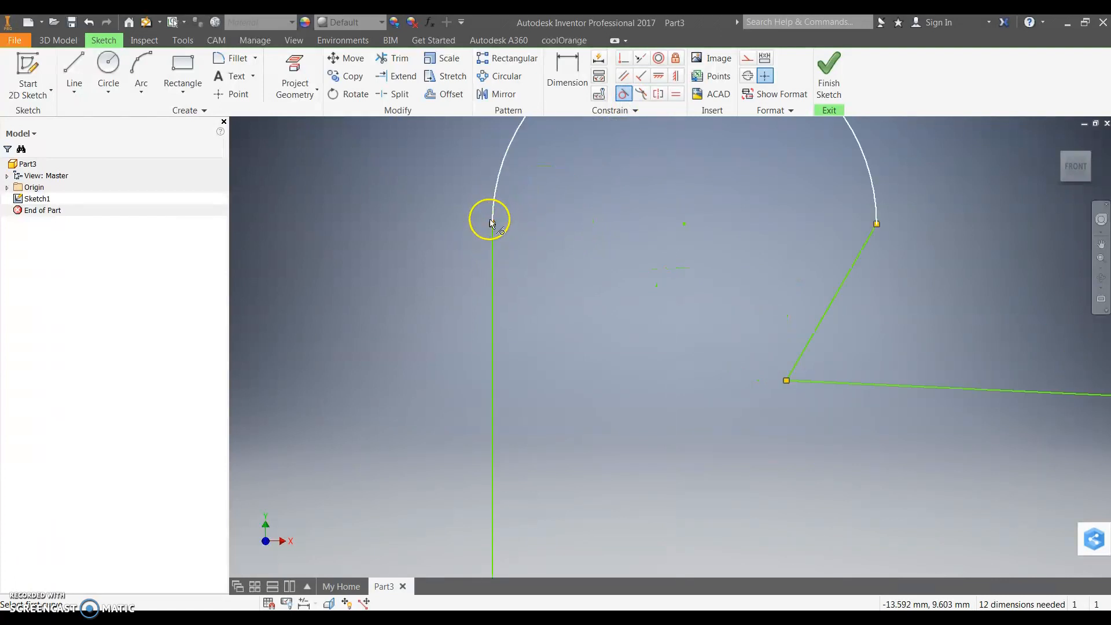
{"action": "scroll", "coordinate": [490, 223], "scroll_direction": "up", "scroll_amount": 2}
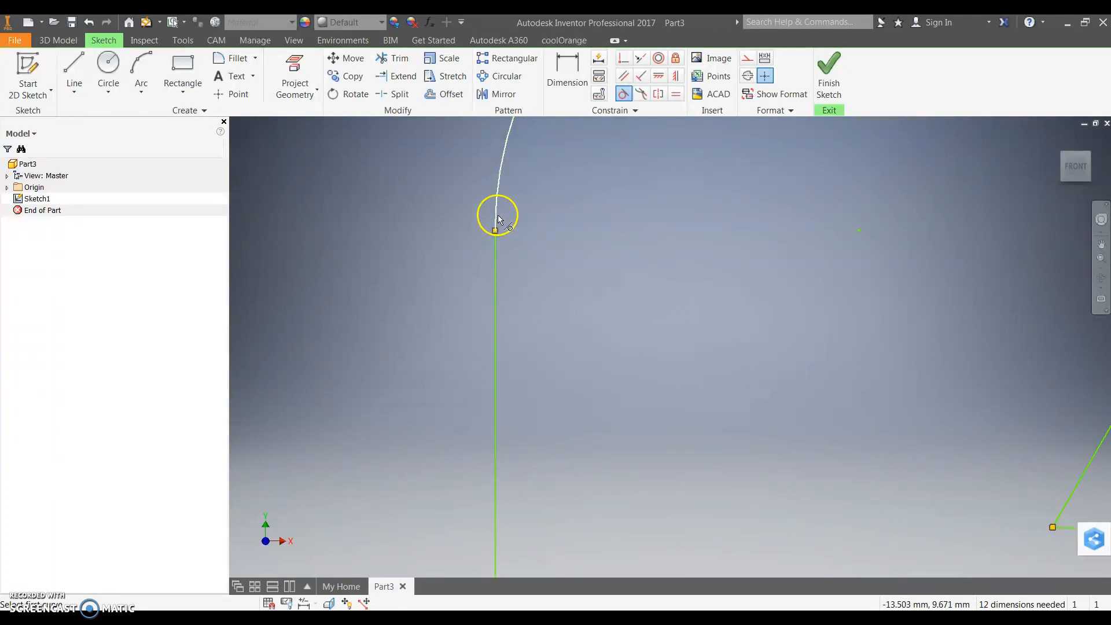
{"action": "scroll", "coordinate": [497, 248], "scroll_direction": "down", "scroll_amount": 2}
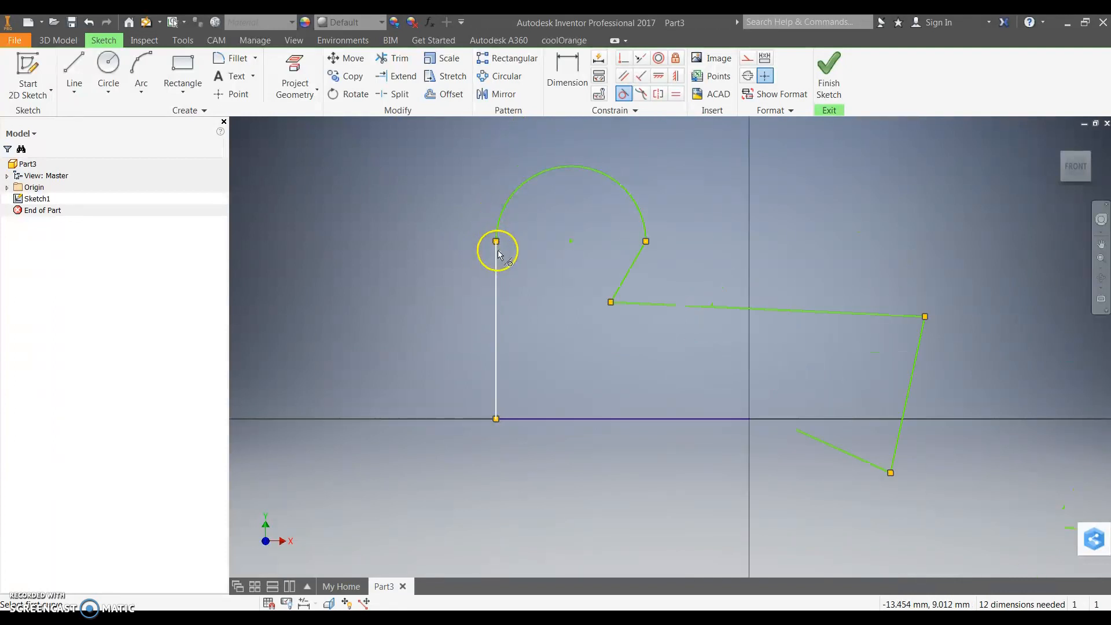
{"action": "left_click", "coordinate": [498, 223]}
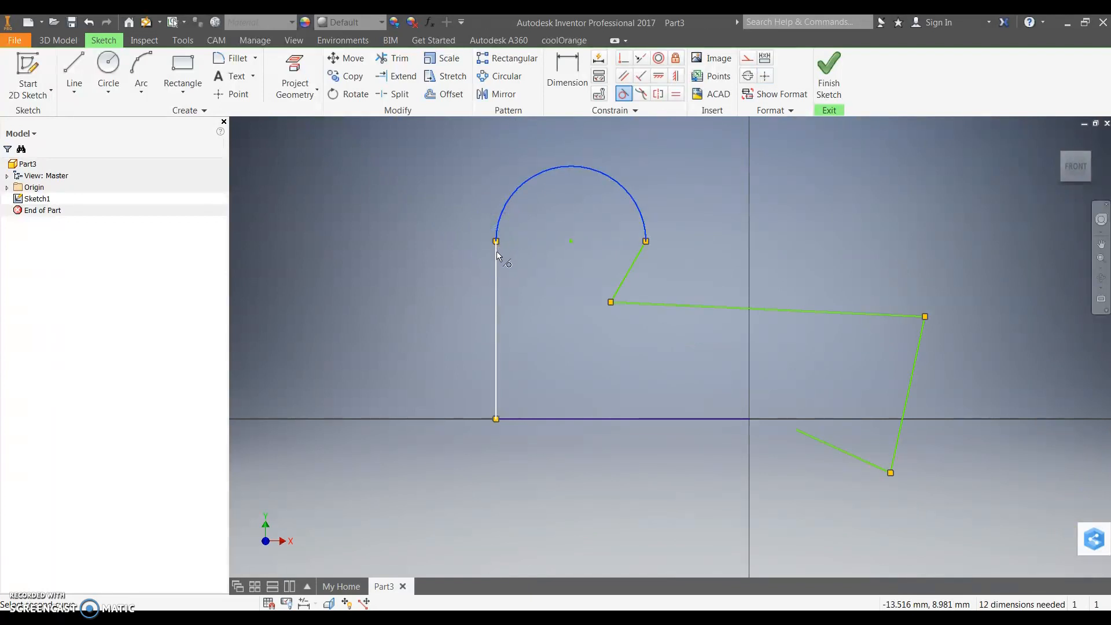
{"action": "left_click", "coordinate": [497, 258]}
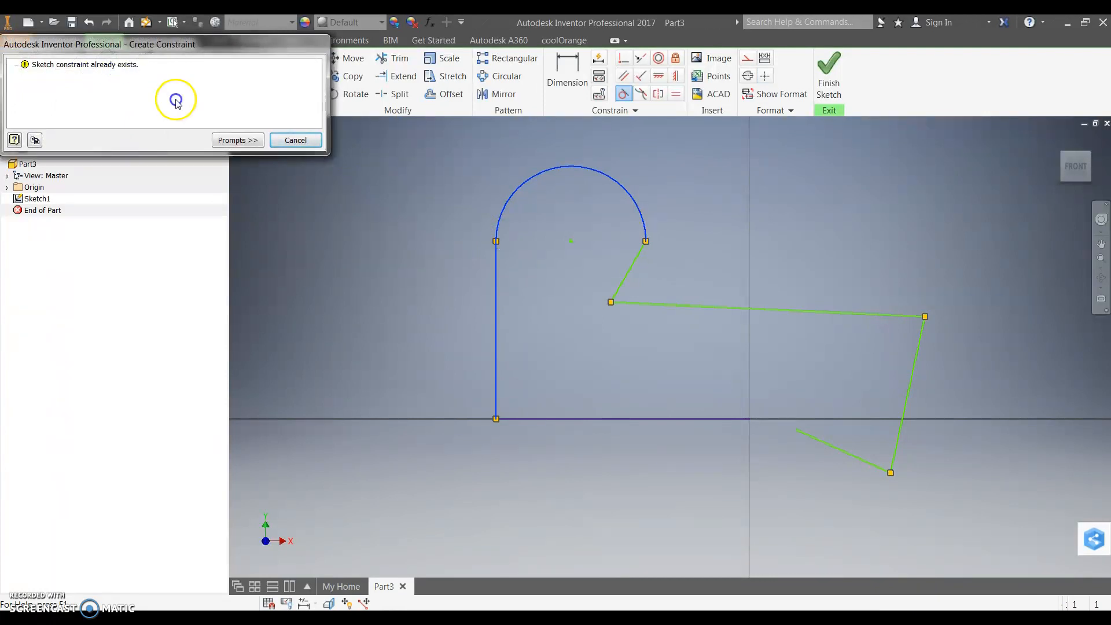
{"action": "left_click", "coordinate": [277, 142]}
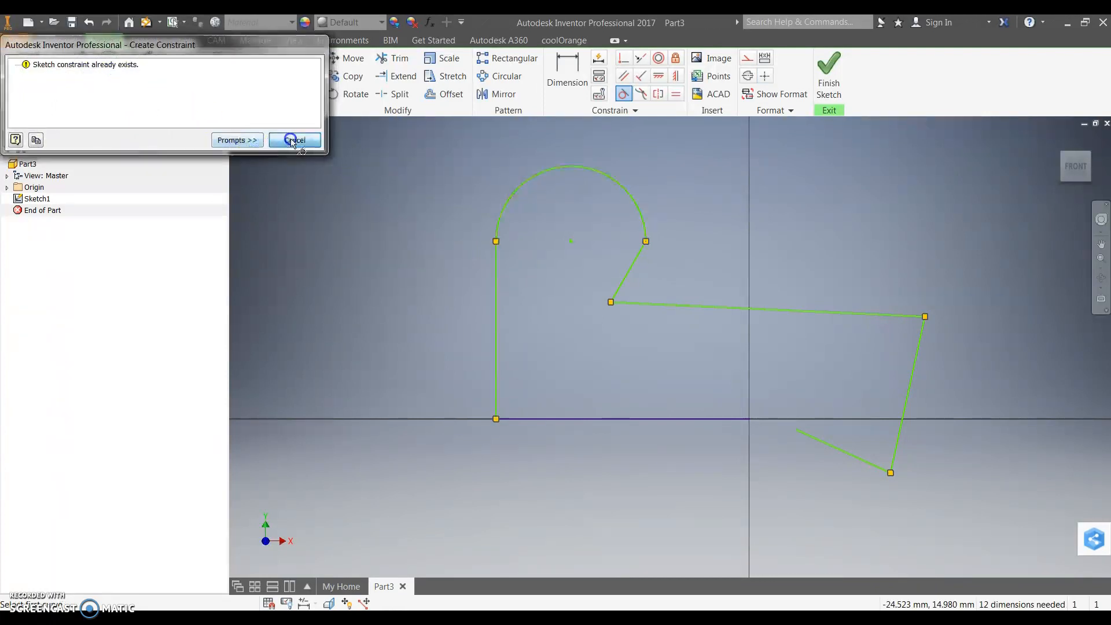
Make the right end of the arc tangent to the short slanted line joined to it.
{"action": "left_click", "coordinate": [647, 234]}
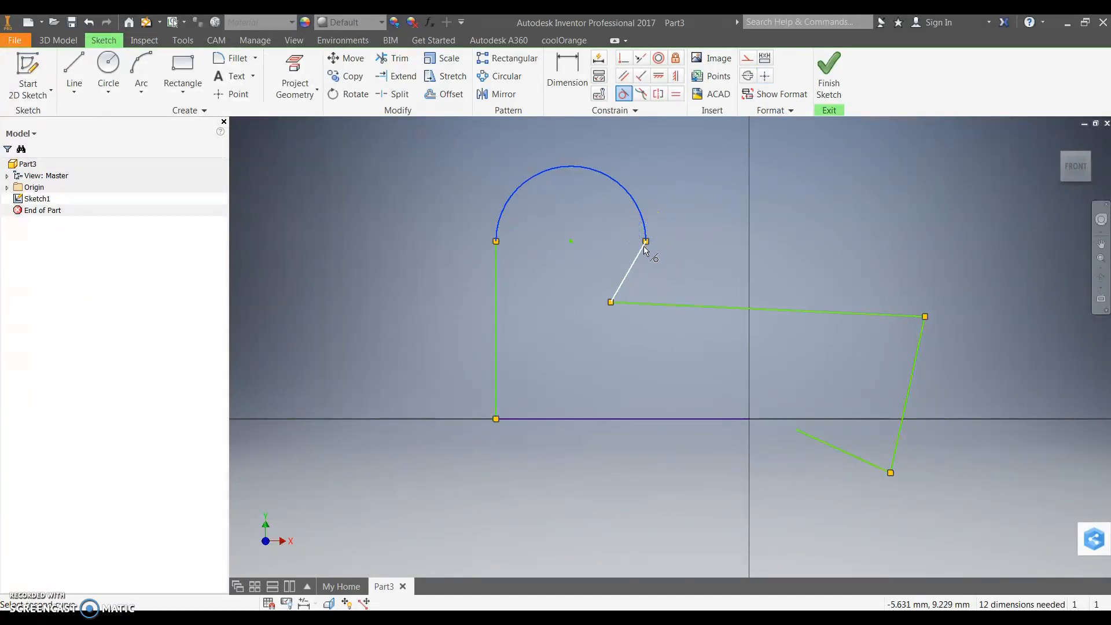
{"action": "left_click", "coordinate": [640, 257]}
{"action": "scroll", "coordinate": [636, 290], "scroll_direction": "up", "scroll_amount": 5}
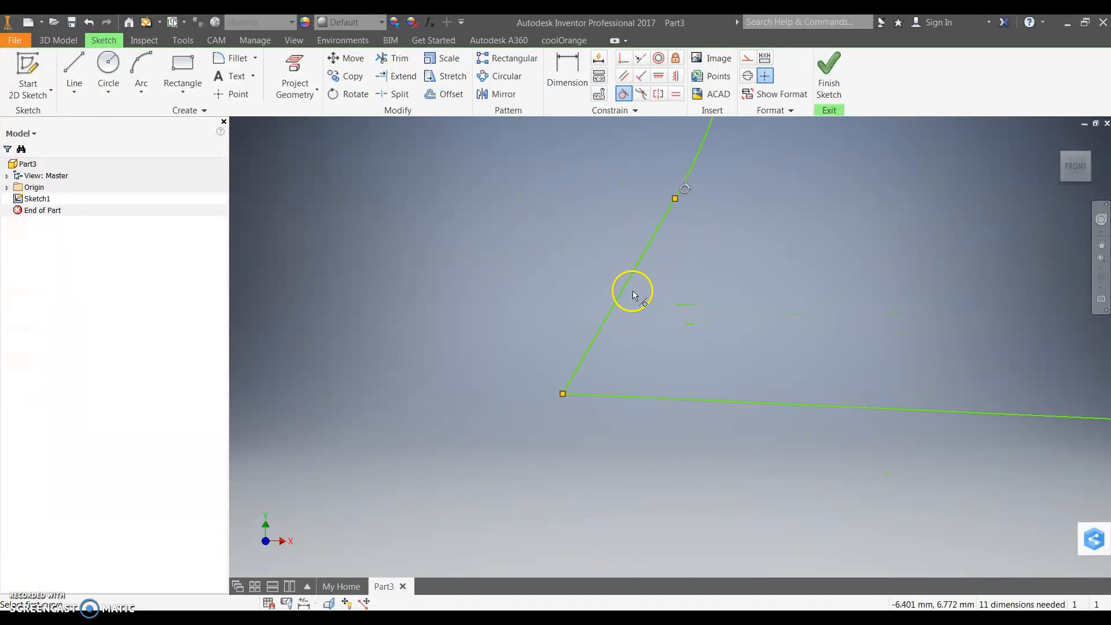
{"action": "scroll", "coordinate": [639, 290], "scroll_direction": "down", "scroll_amount": 5}
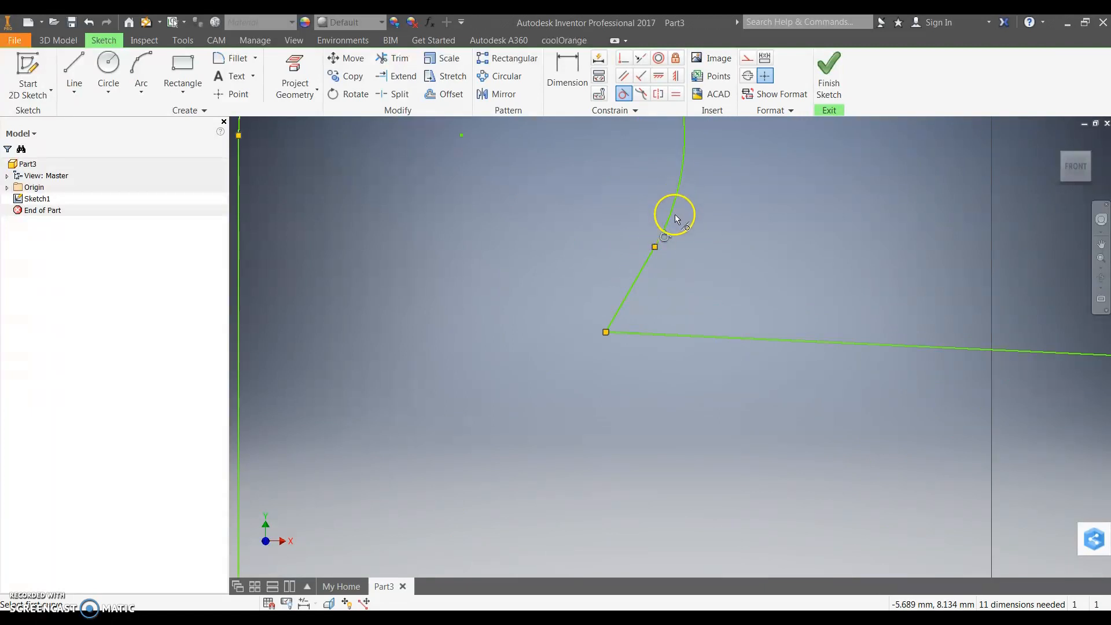
{"action": "scroll", "coordinate": [644, 279], "scroll_direction": "down", "scroll_amount": 5}
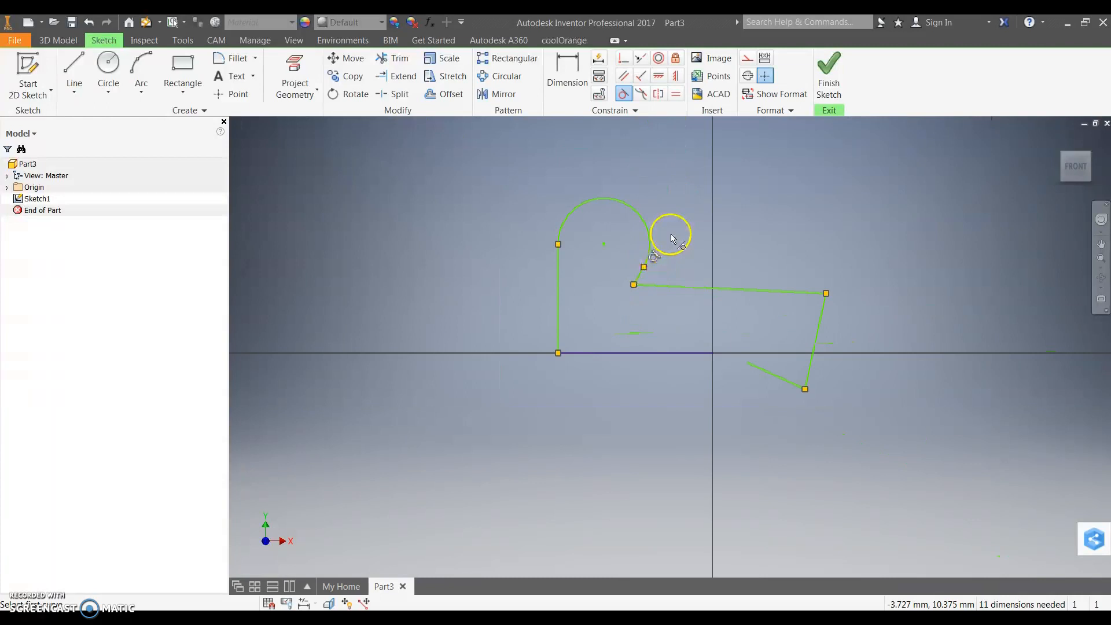
{"action": "middle_click_drag", "start_coordinate": [686, 241], "coordinate": [642, 248]}
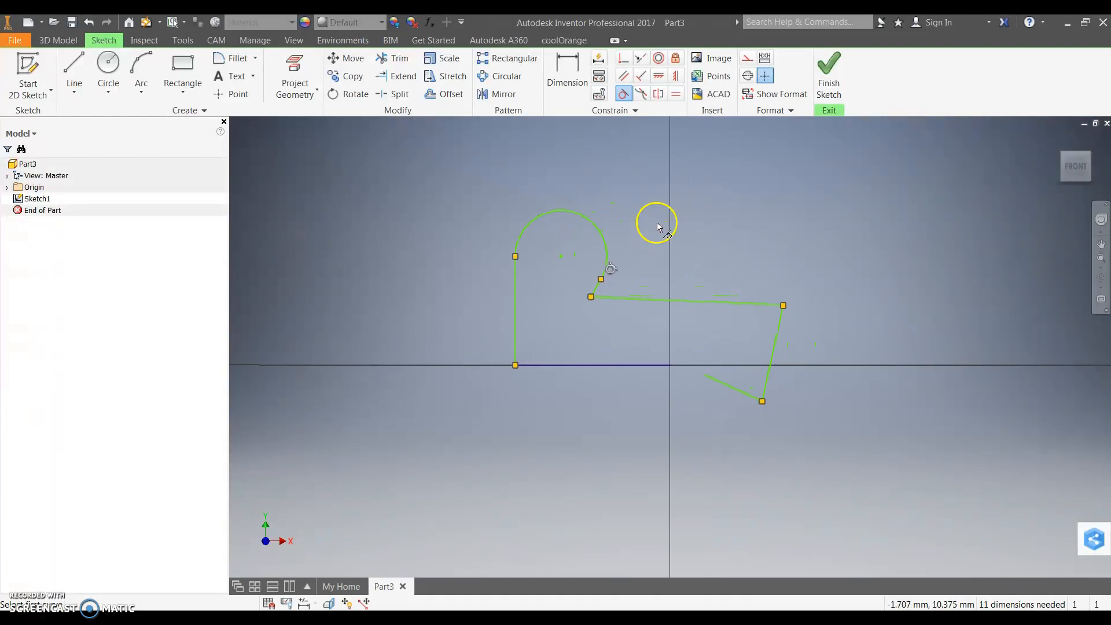
Make the short slanted line at the arc's right end parallel to the left vertical line.
{"action": "left_click", "coordinate": [627, 77]}
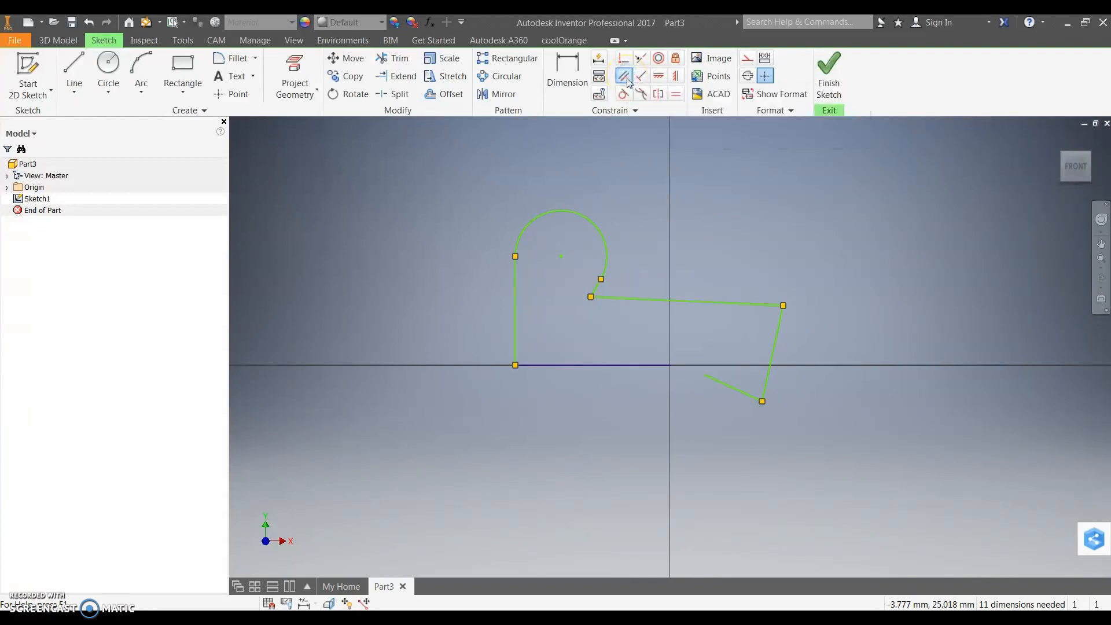
{"action": "left_click", "coordinate": [625, 77]}
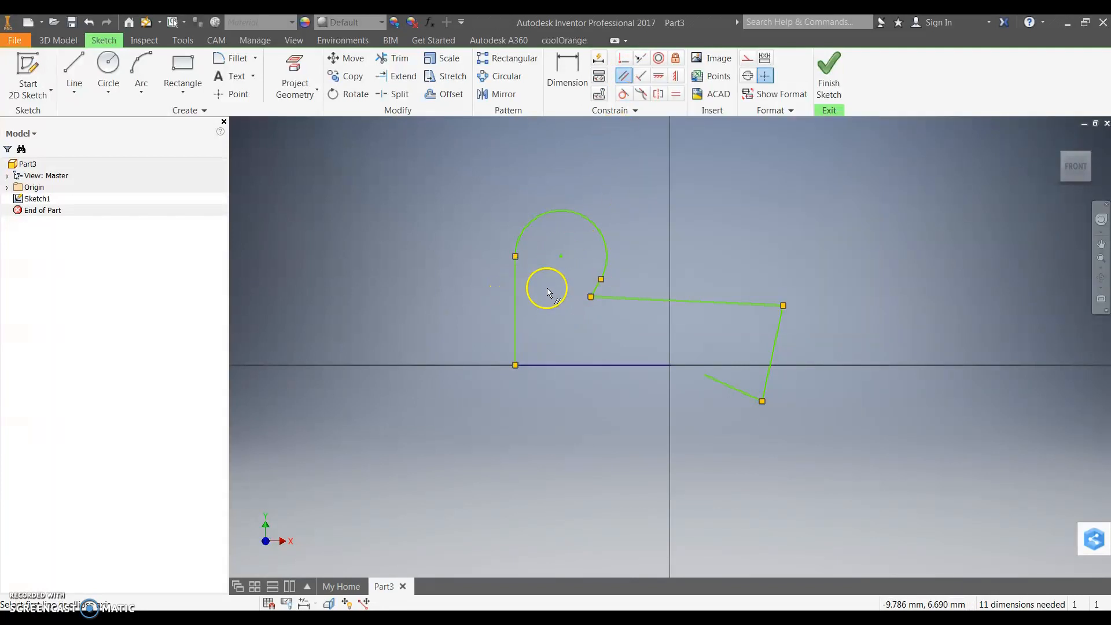
{"action": "left_click", "coordinate": [516, 287]}
{"action": "left_click", "coordinate": [598, 286]}
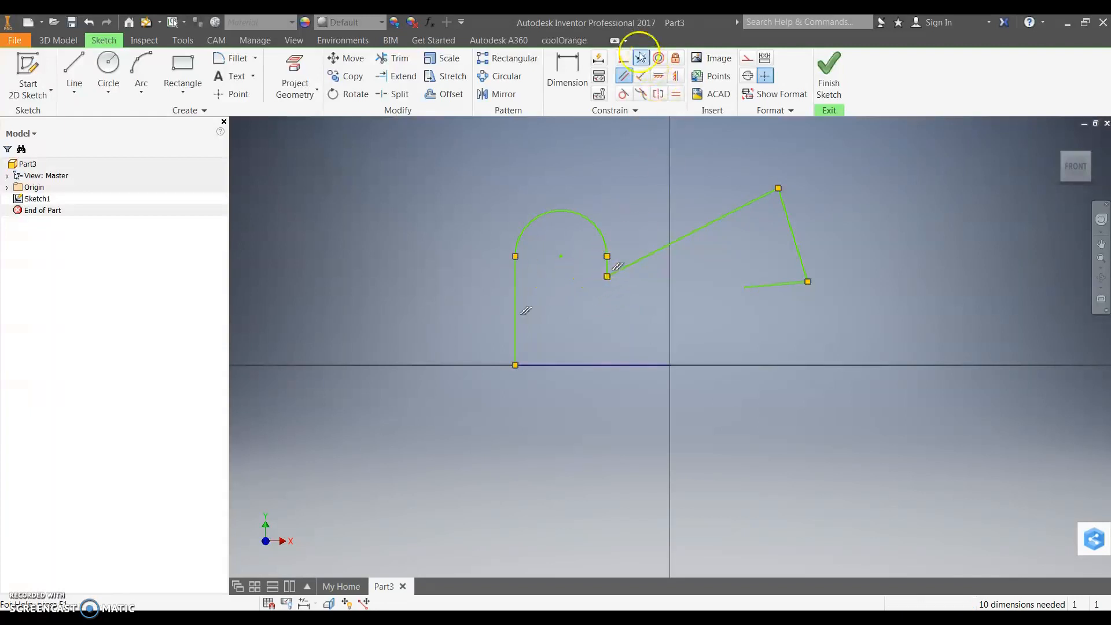
{"action": "left_click", "coordinate": [664, 80]}
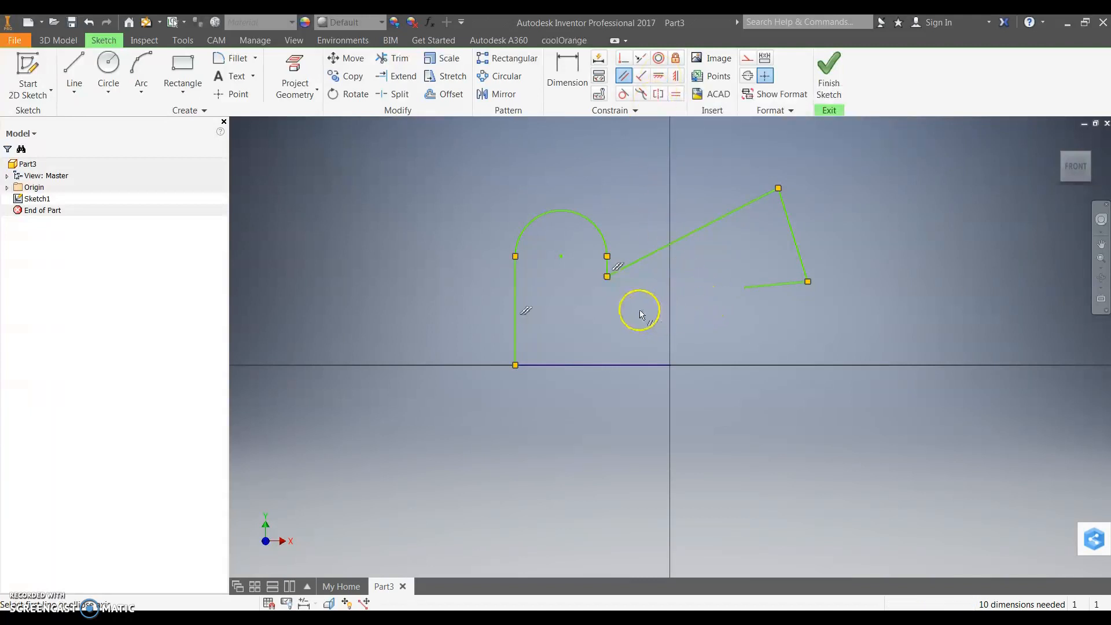
{"action": "key", "text": "Escape"}
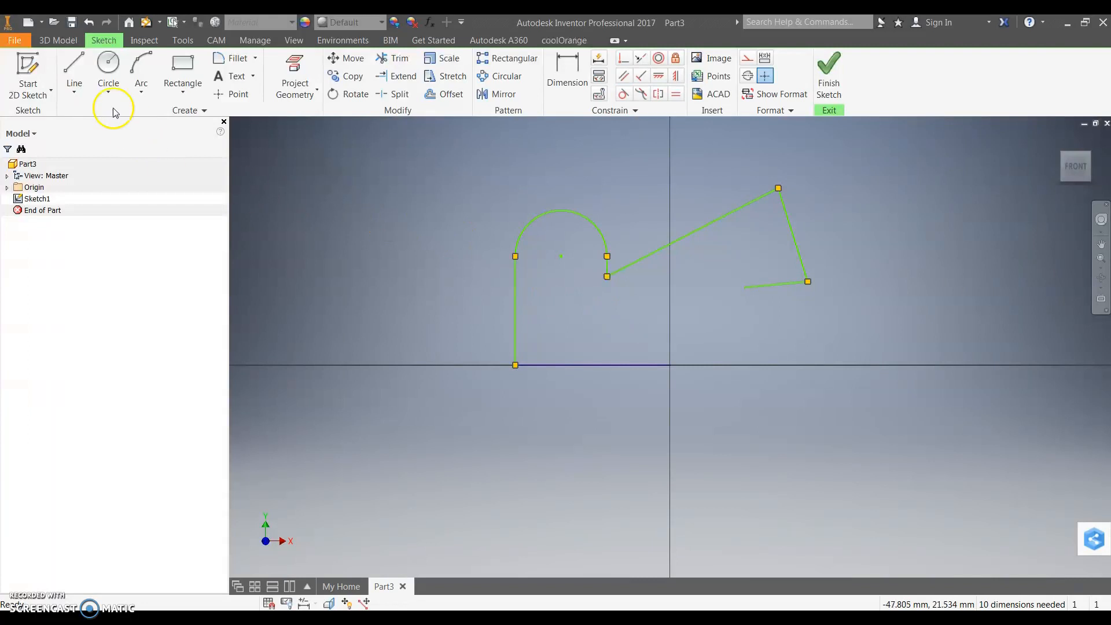
Draw a small circle outside the profile, to the left of the top arc.
{"action": "left_click", "coordinate": [108, 71]}
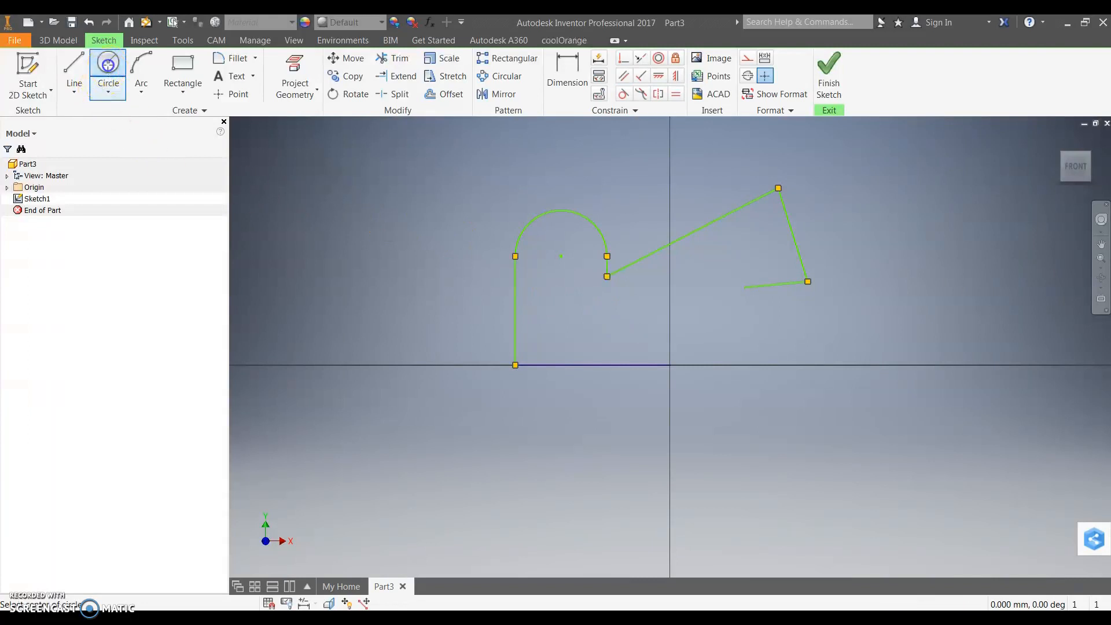
{"action": "left_click", "coordinate": [447, 255]}
{"action": "left_click", "coordinate": [447, 233]}
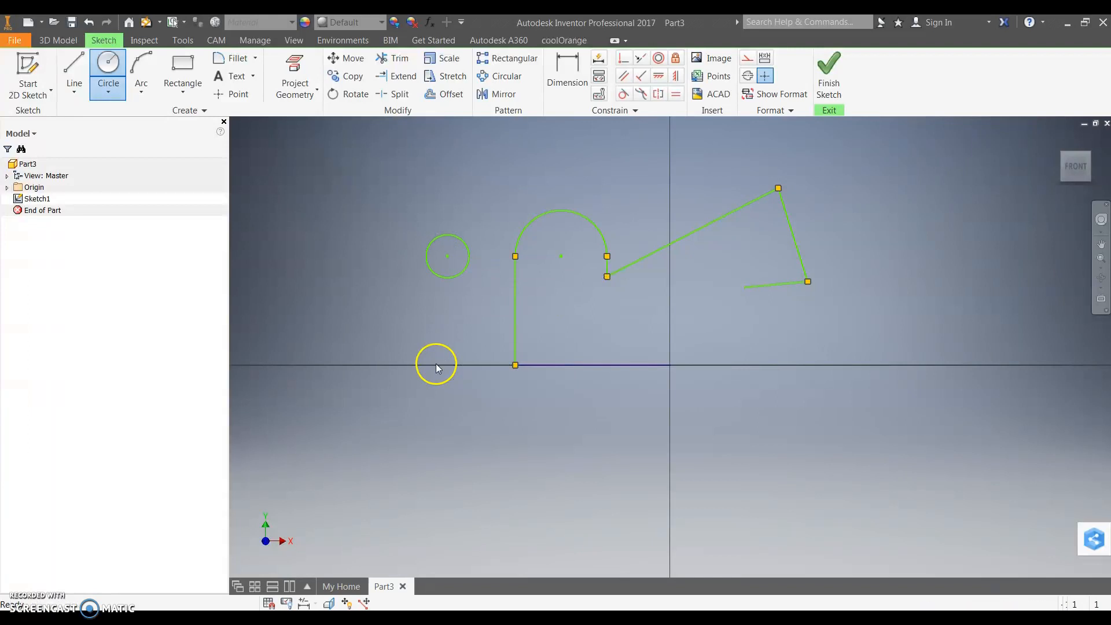
{"action": "key", "text": "Escape"}
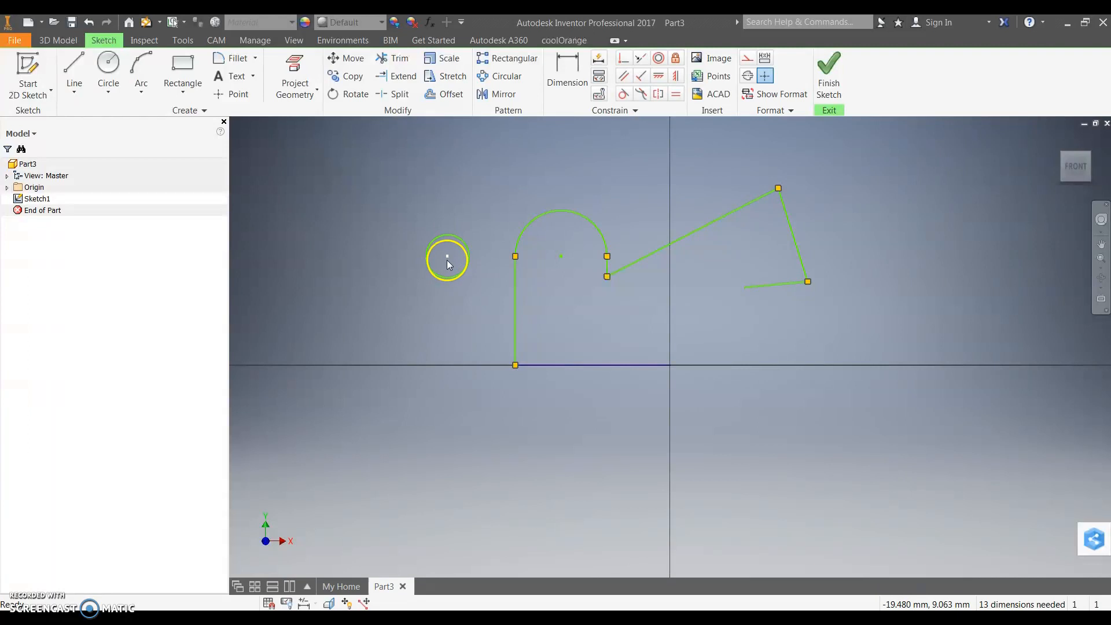
{"action": "mouse_move", "coordinate": [456, 256]}
{"action": "left_mouse_down"}
{"action": "mouse_move", "coordinate": [560, 254]}
{"action": "mouse_move", "coordinate": [437, 258]}
{"action": "mouse_move", "coordinate": [560, 258]}
{"action": "mouse_move", "coordinate": [459, 264]}
{"action": "left_mouse_up"}
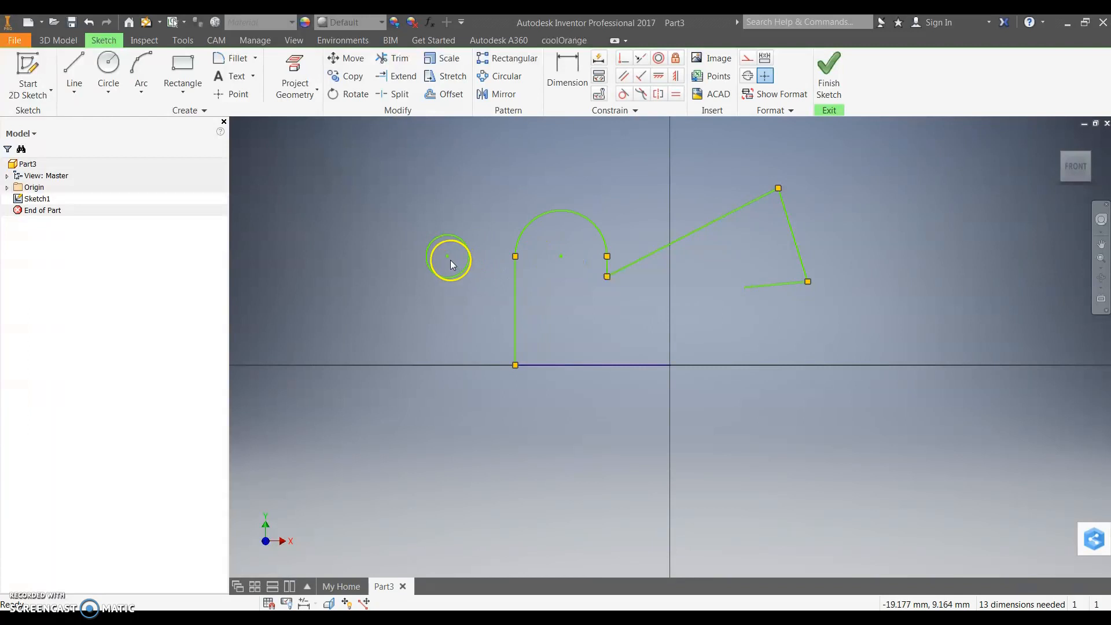
Make the small circle concentric with the profile's top arc.
{"action": "left_click", "coordinate": [659, 59]}
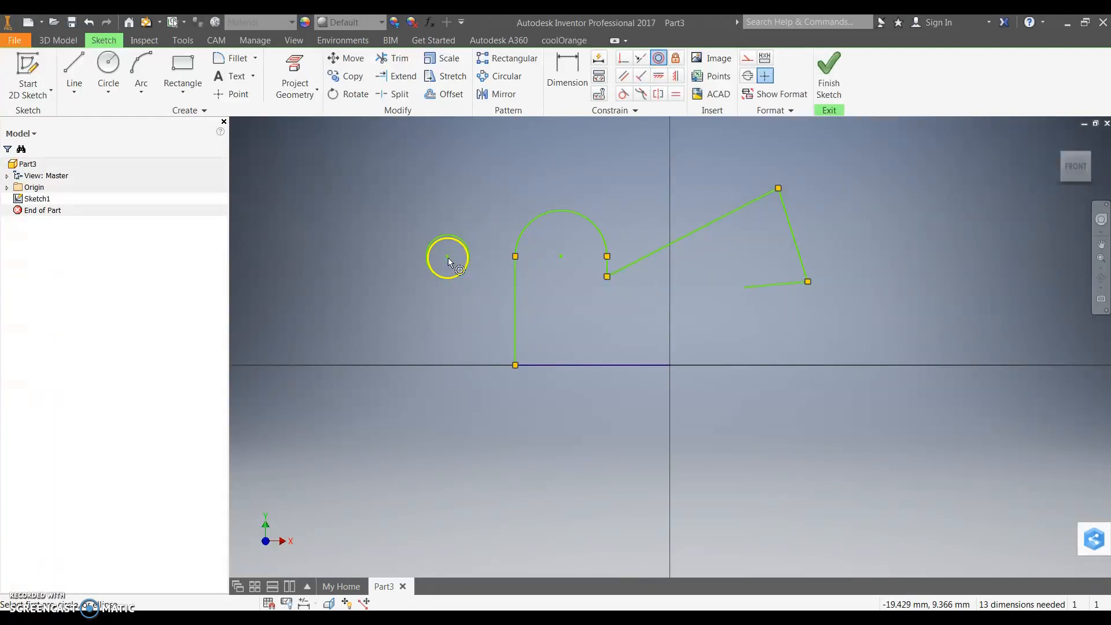
{"action": "left_click", "coordinate": [457, 241]}
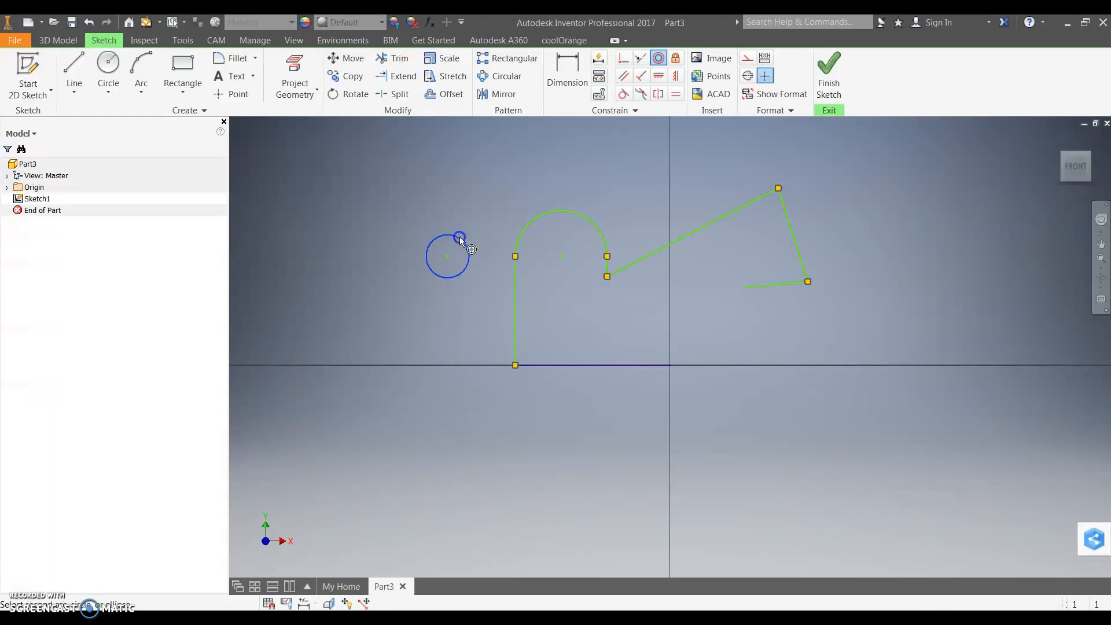
{"action": "left_click", "coordinate": [582, 215]}
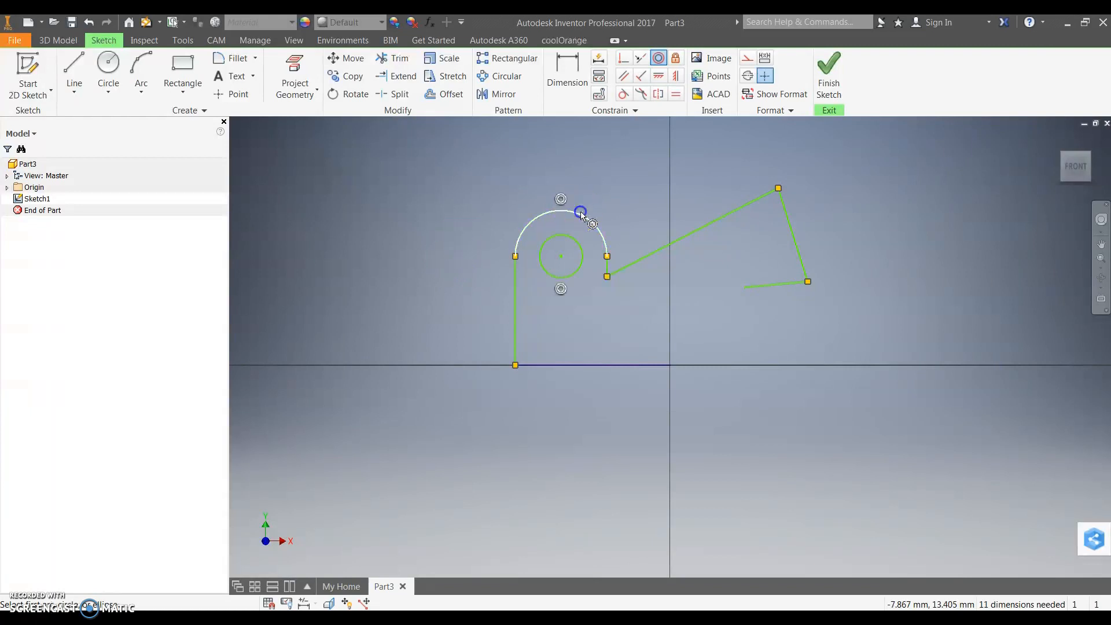
{"action": "left_click_drag", "start_coordinate": [562, 257], "coordinate": [646, 258]}
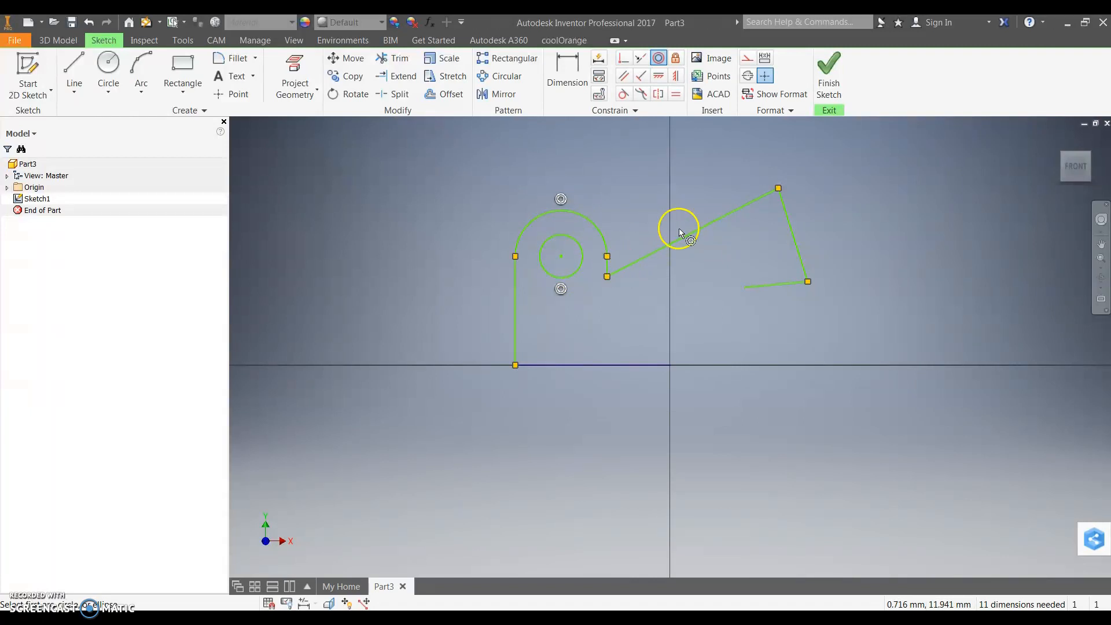
Constrain the long slanted upper line to be horizontal and the profile's right end line to be vertical.
{"action": "left_click", "coordinate": [658, 75]}
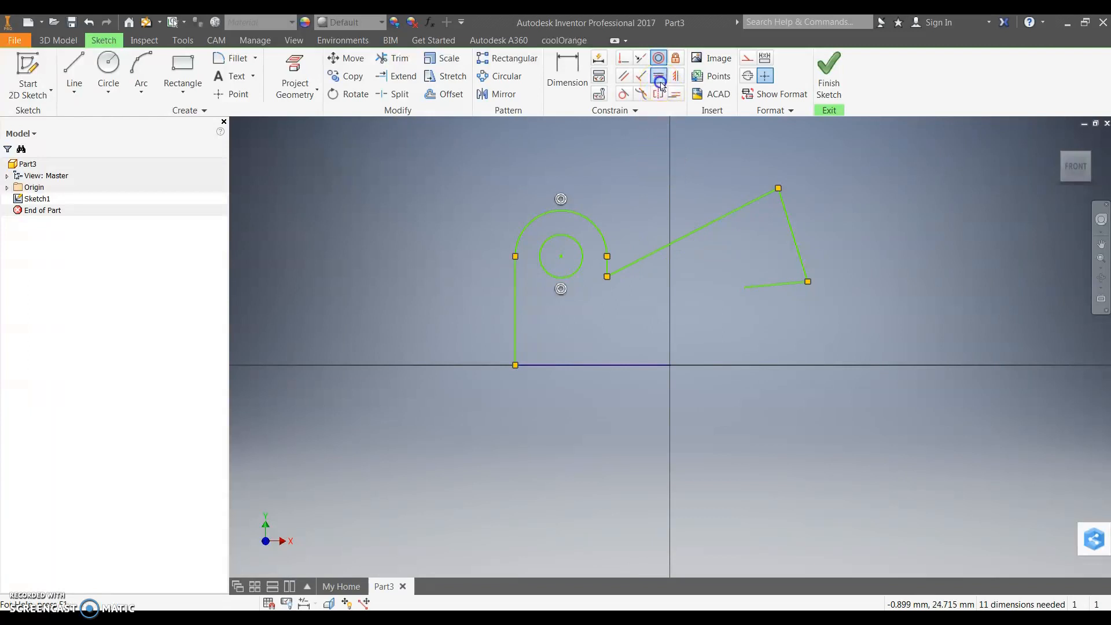
{"action": "left_click", "coordinate": [646, 259]}
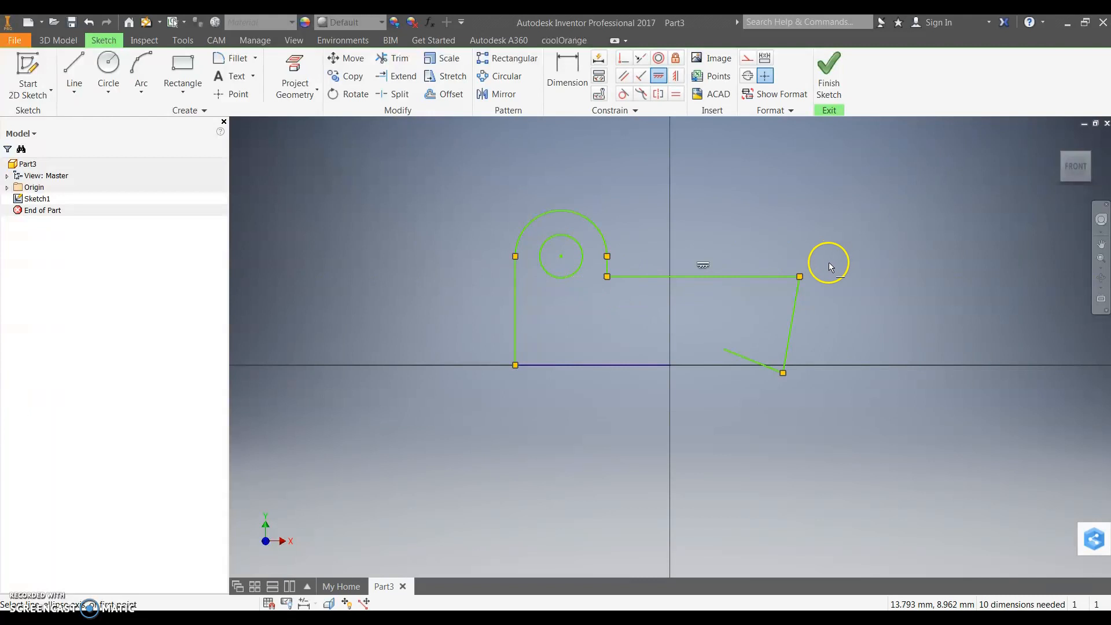
{"action": "left_click", "coordinate": [798, 302]}
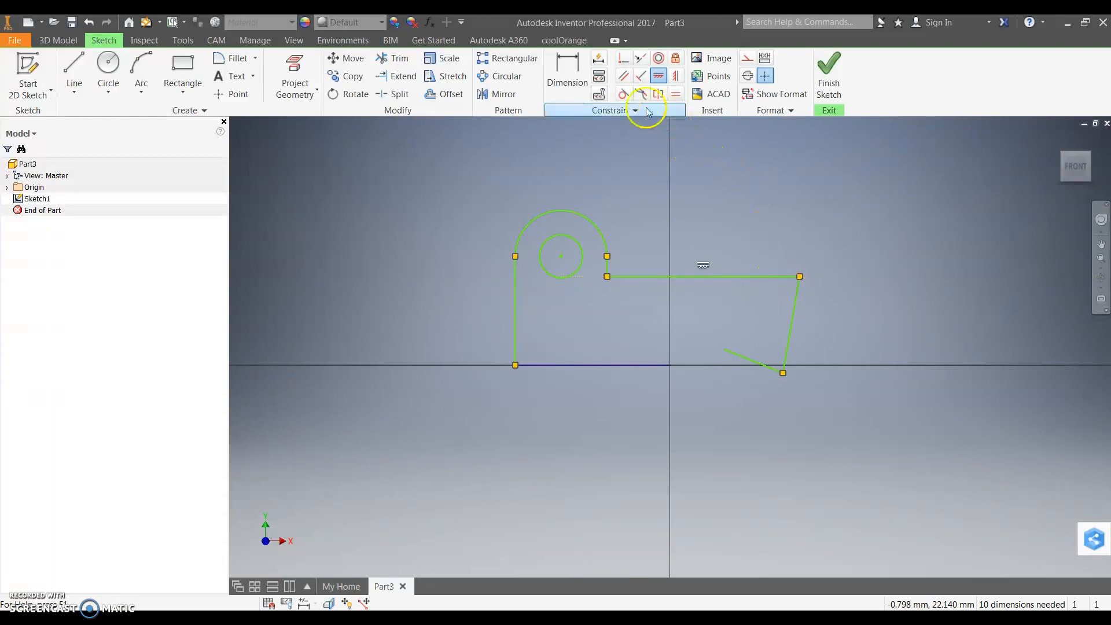
{"action": "left_click", "coordinate": [675, 76]}
{"action": "left_click", "coordinate": [796, 303]}
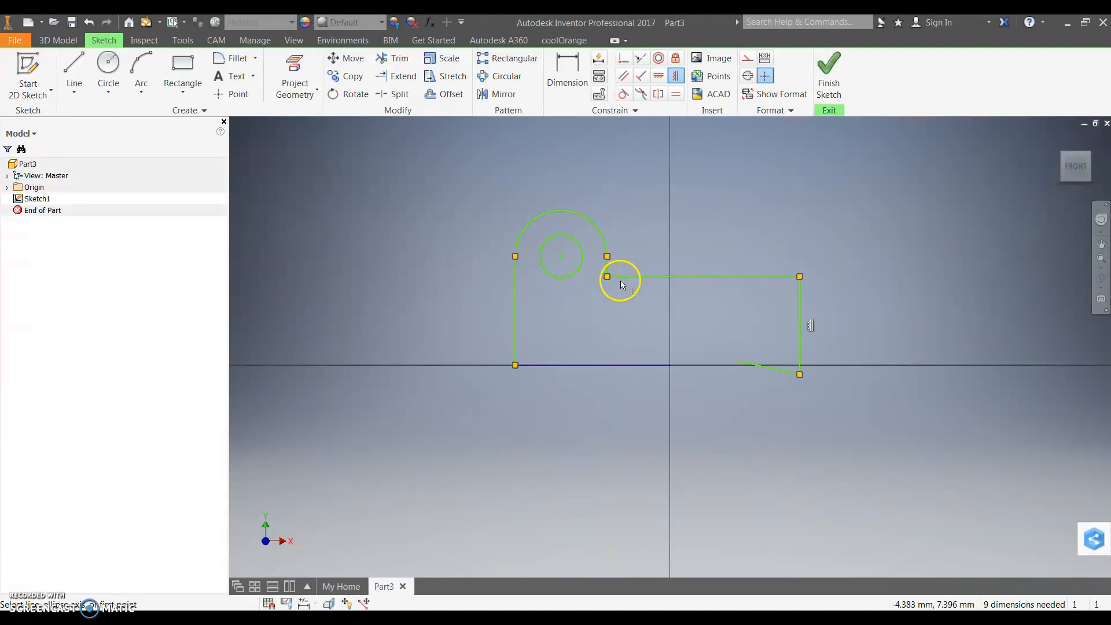
{"action": "key", "text": "Escape"}
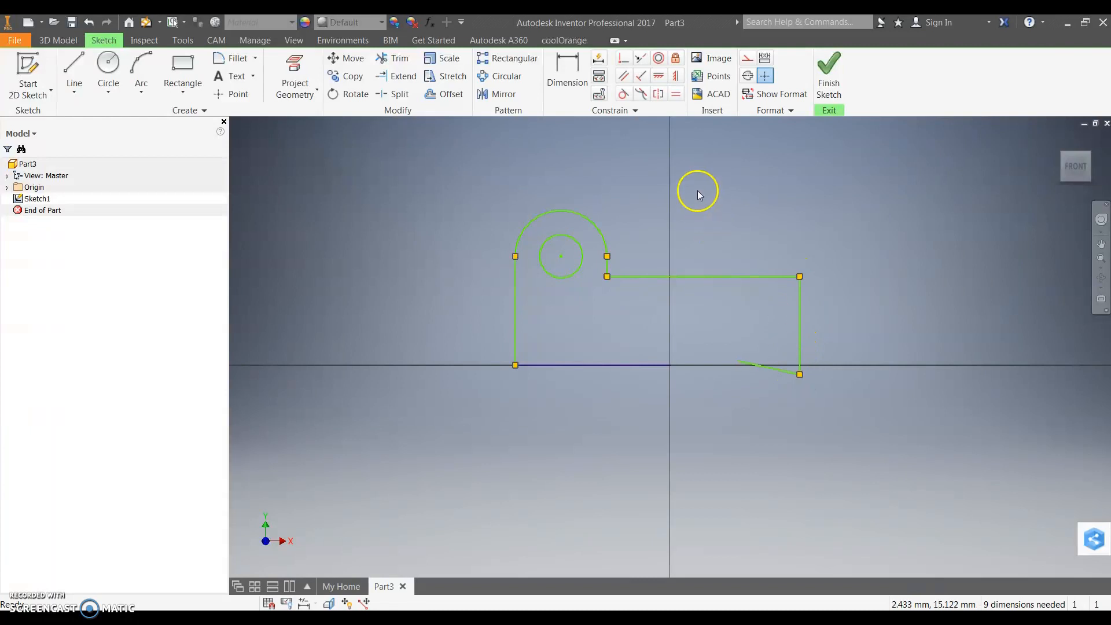
Make the short vertical line below the arc equal in length to the right end line.
{"action": "left_click", "coordinate": [676, 94]}
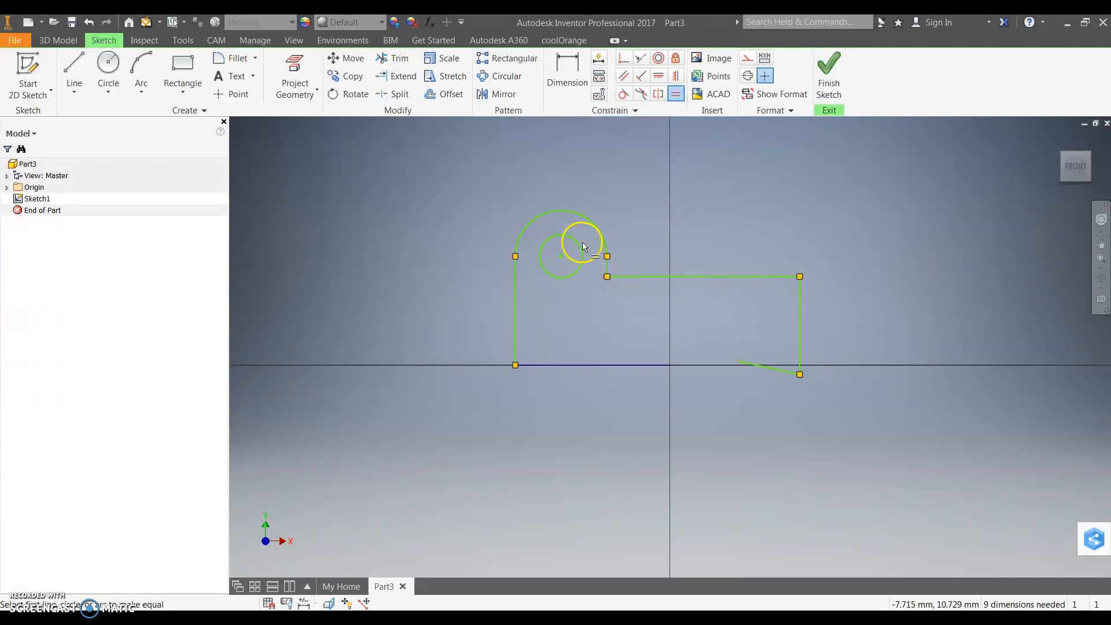
{"action": "left_click", "coordinate": [606, 268]}
{"action": "left_click", "coordinate": [800, 304]}
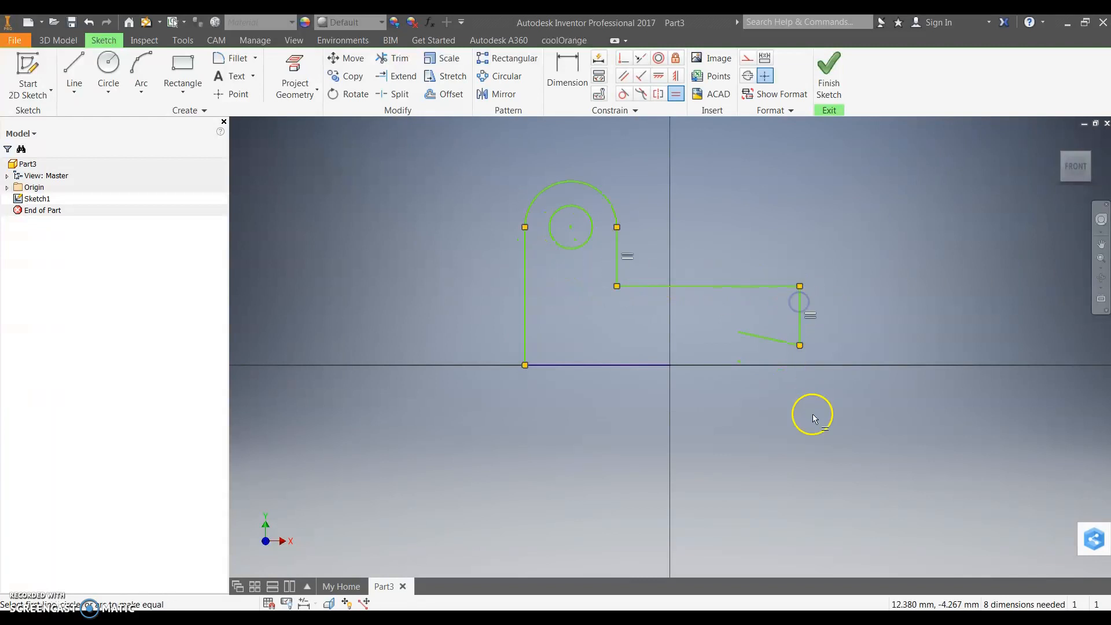
{"action": "key", "text": "Escape"}
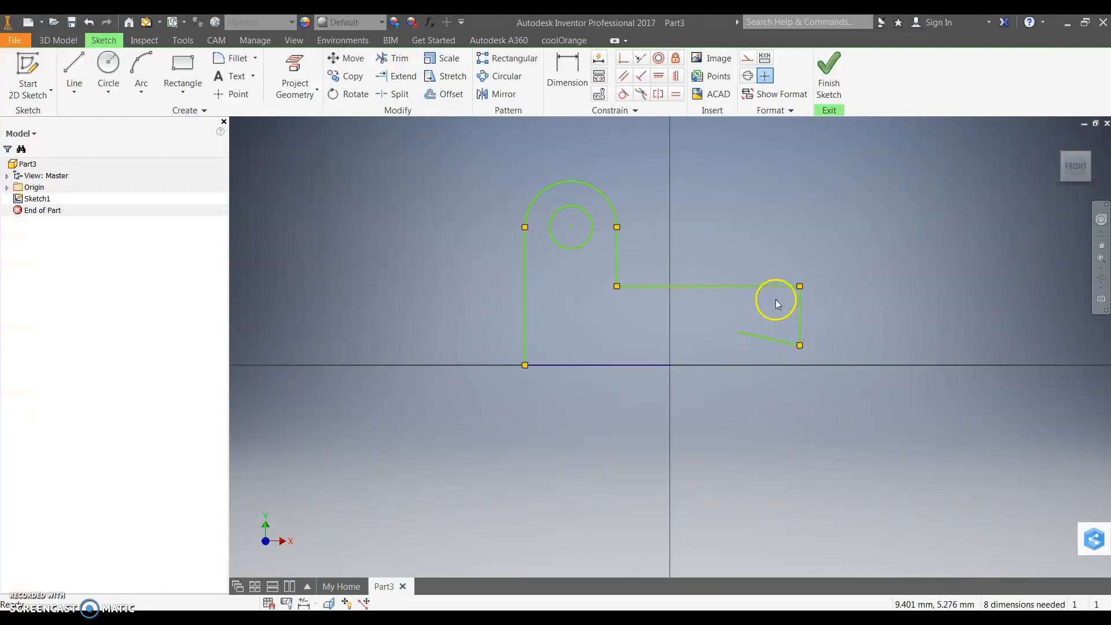
Lower the horizontal step line slightly and move the left and right side lines outward to widen the profile.
{"action": "mouse_move", "coordinate": [764, 287]}
{"action": "left_mouse_down"}
{"action": "mouse_move", "coordinate": [773, 398]}
{"action": "mouse_move", "coordinate": [760, 296]}
{"action": "left_mouse_up"}
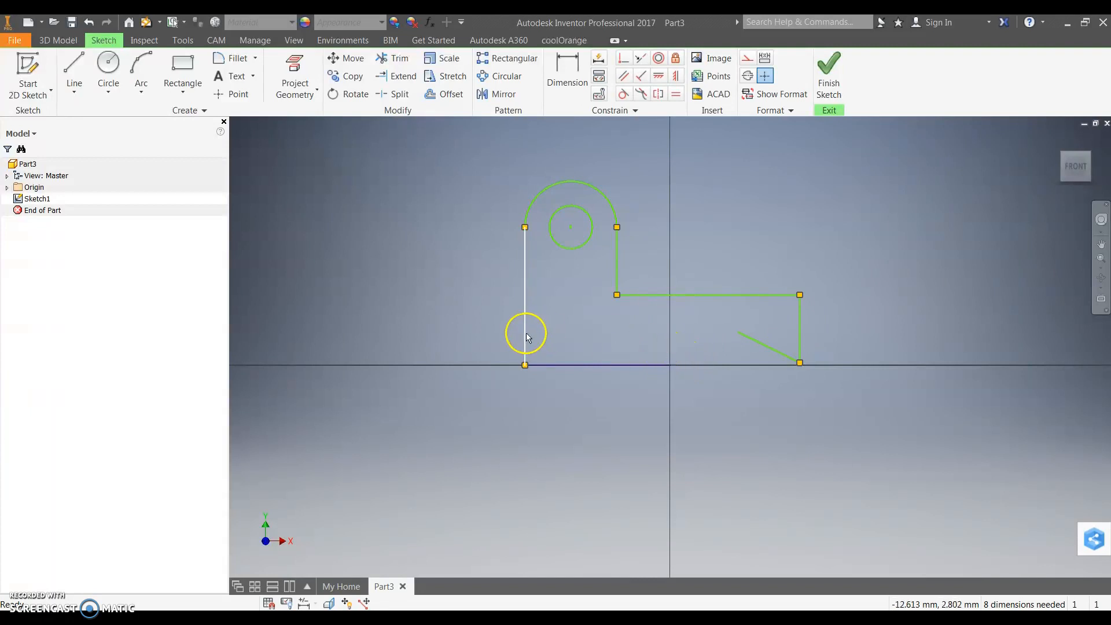
{"action": "mouse_move", "coordinate": [532, 338]}
{"action": "left_mouse_down"}
{"action": "mouse_move", "coordinate": [489, 322]}
{"action": "mouse_move", "coordinate": [453, 320]}
{"action": "mouse_move", "coordinate": [446, 330]}
{"action": "left_mouse_up"}
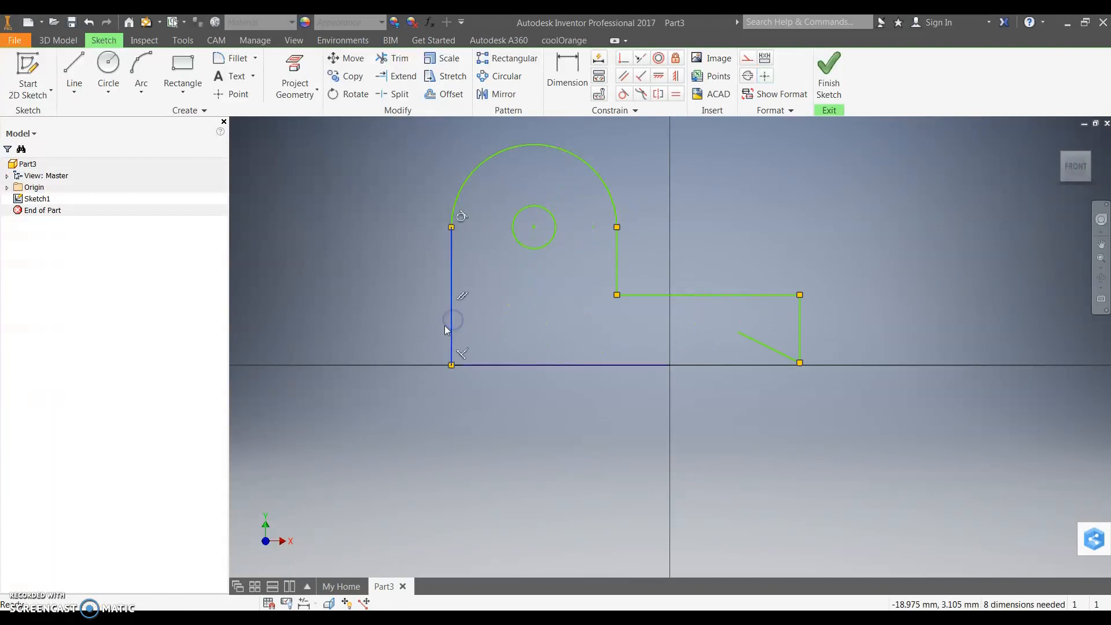
{"action": "left_click_drag", "start_coordinate": [799, 317], "coordinate": [856, 315]}
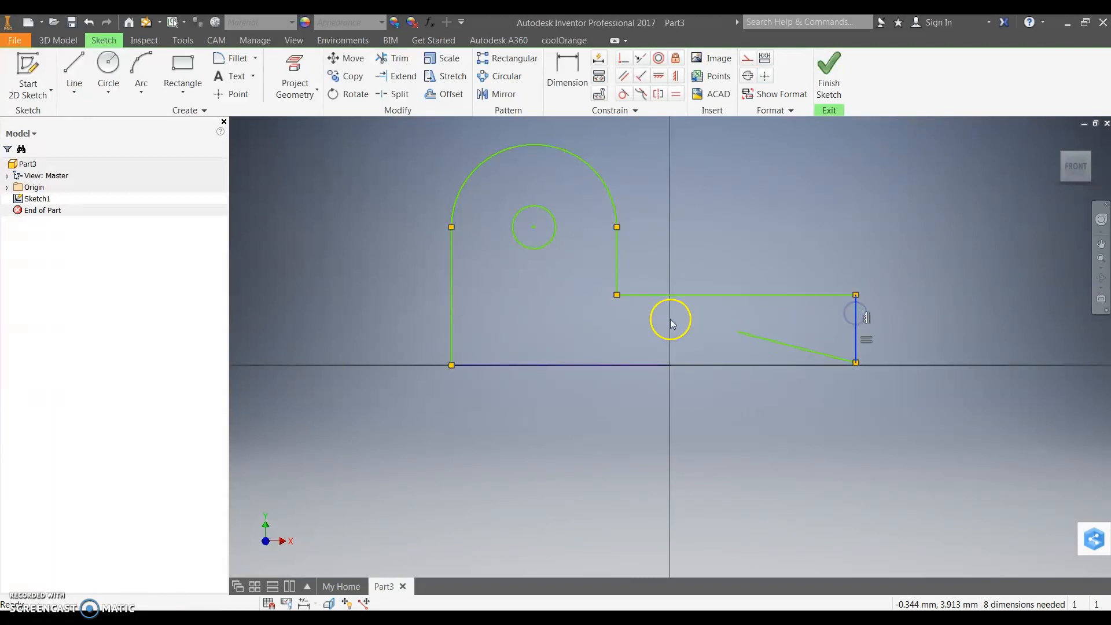
Draw a vertical line about 9 mm long upward from the origin and convert it to a centerline.
{"action": "left_click", "coordinate": [69, 64]}
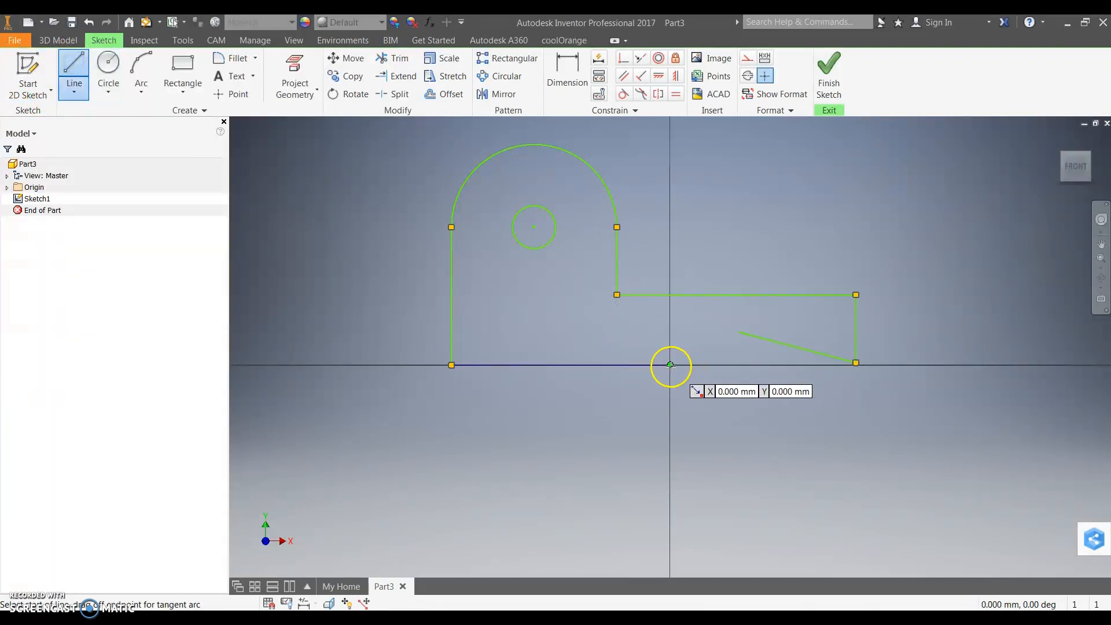
{"action": "left_click", "coordinate": [671, 365]}
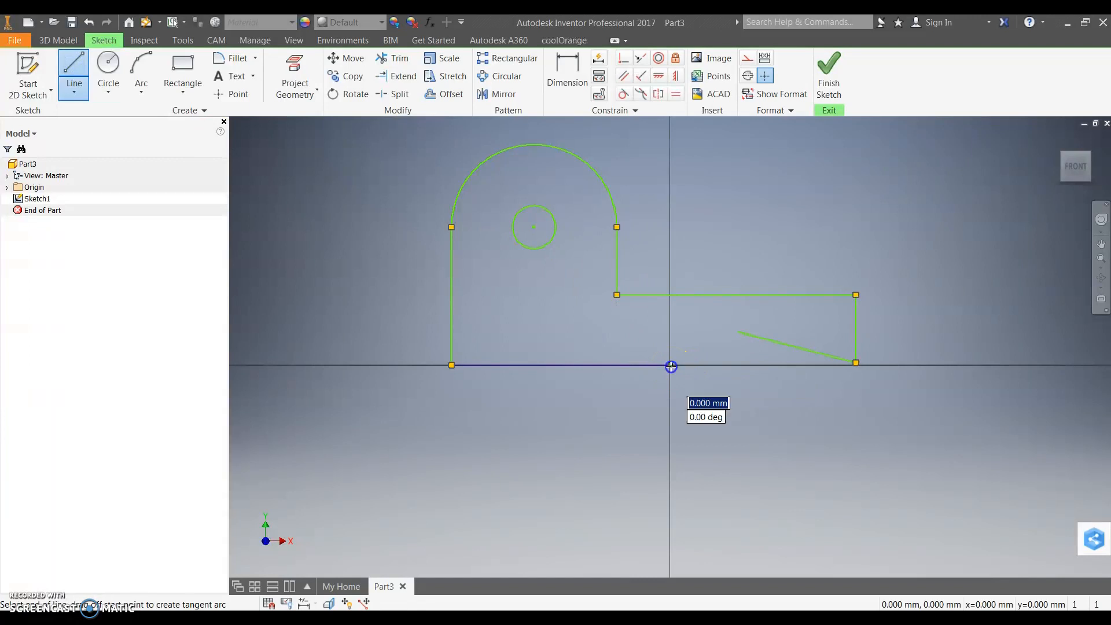
{"action": "left_click", "coordinate": [671, 257]}
{"action": "key", "text": "Escape"}
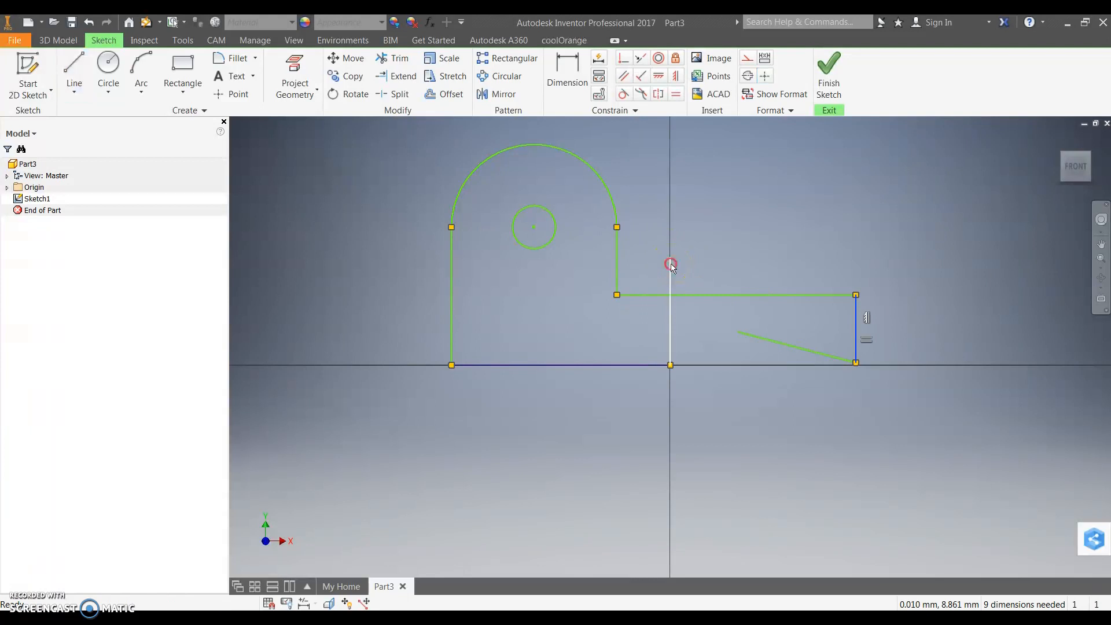
{"action": "right_click", "coordinate": [670, 264]}
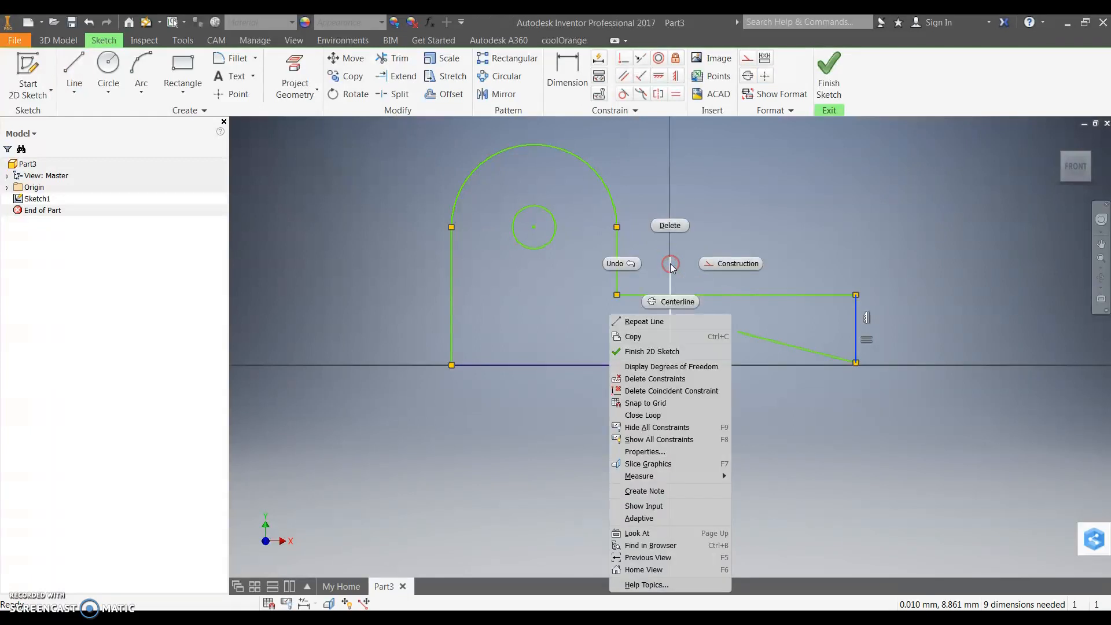
{"action": "left_click", "coordinate": [674, 302]}
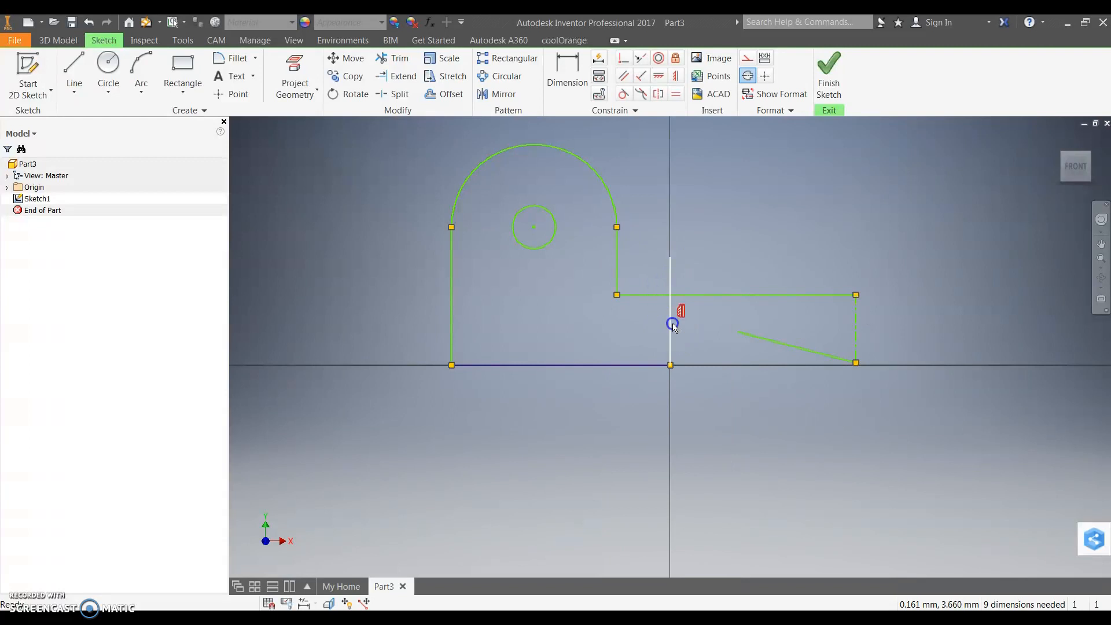
{"action": "right_click", "coordinate": [669, 269]}
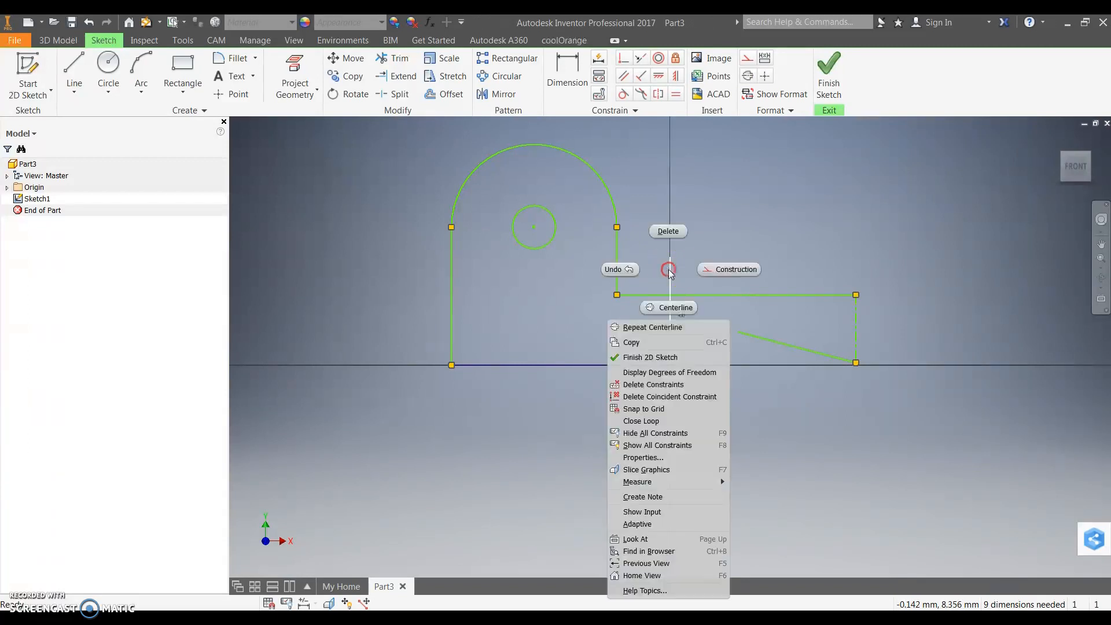
{"action": "left_click", "coordinate": [678, 308]}
Change the profile's right end line from centerline back to a normal sketch line.
{"action": "left_click", "coordinate": [858, 317]}
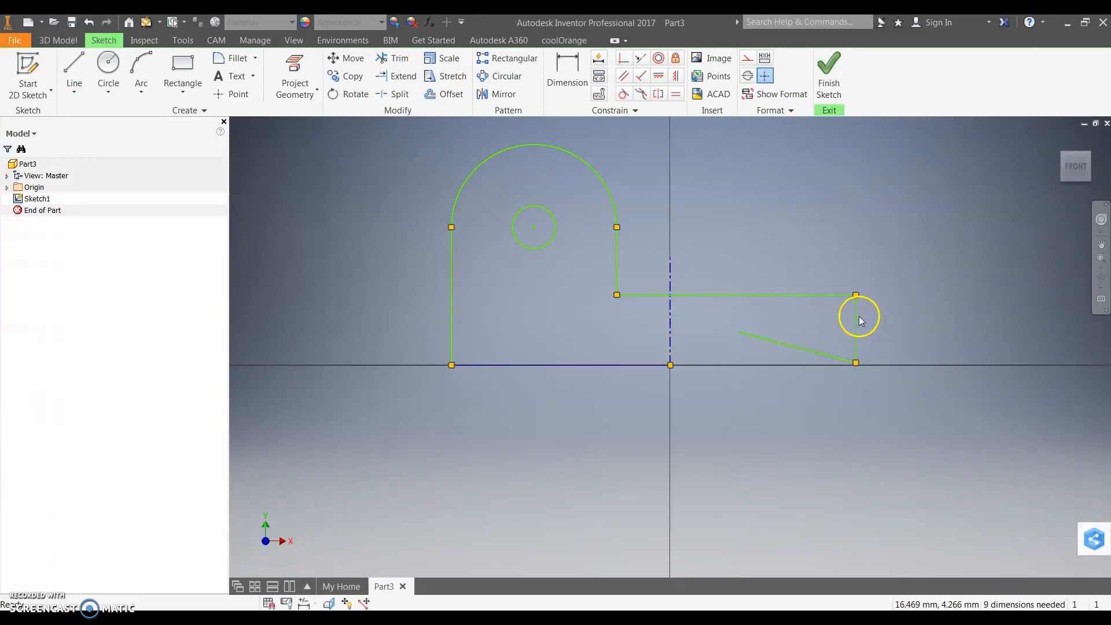
{"action": "left_click", "coordinate": [838, 224]}
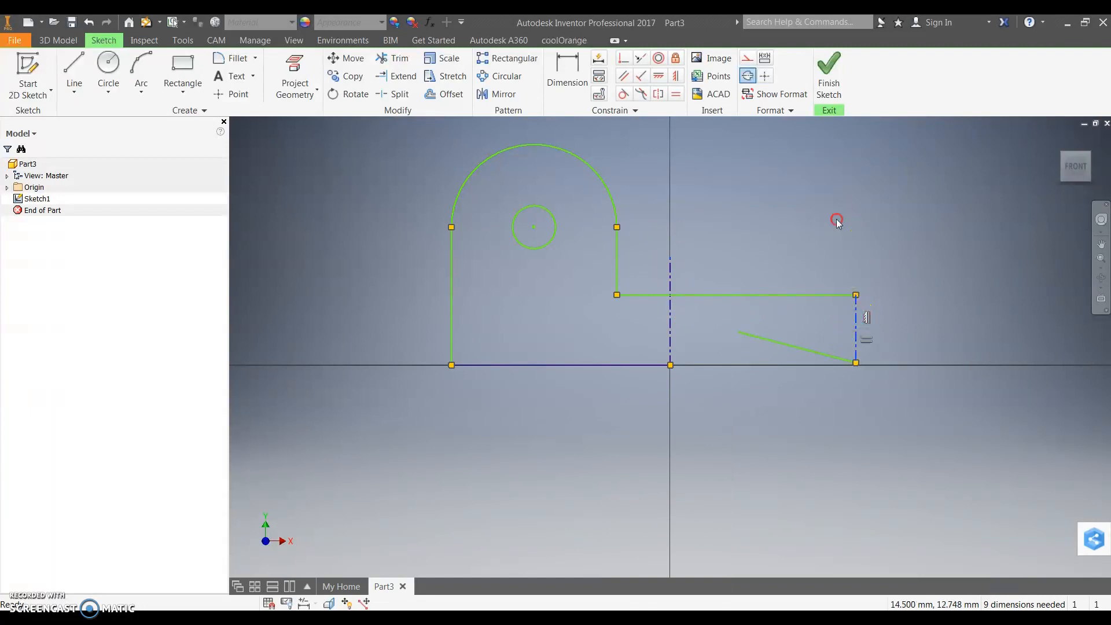
{"action": "right_click", "coordinate": [836, 219]}
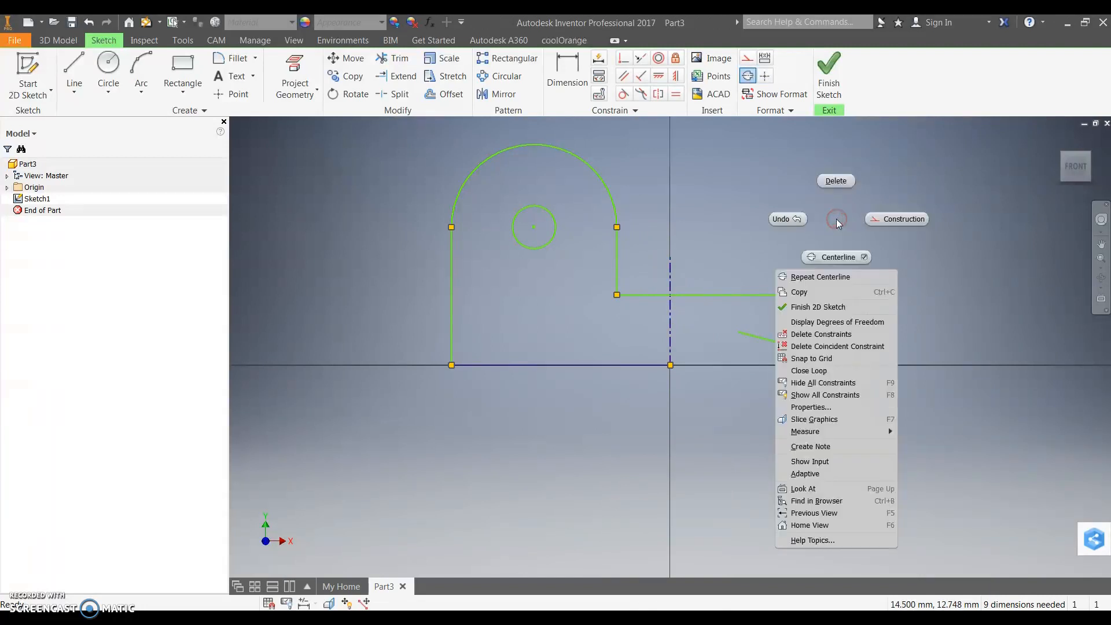
{"action": "left_click", "coordinate": [862, 258]}
{"action": "left_click", "coordinate": [872, 253]}
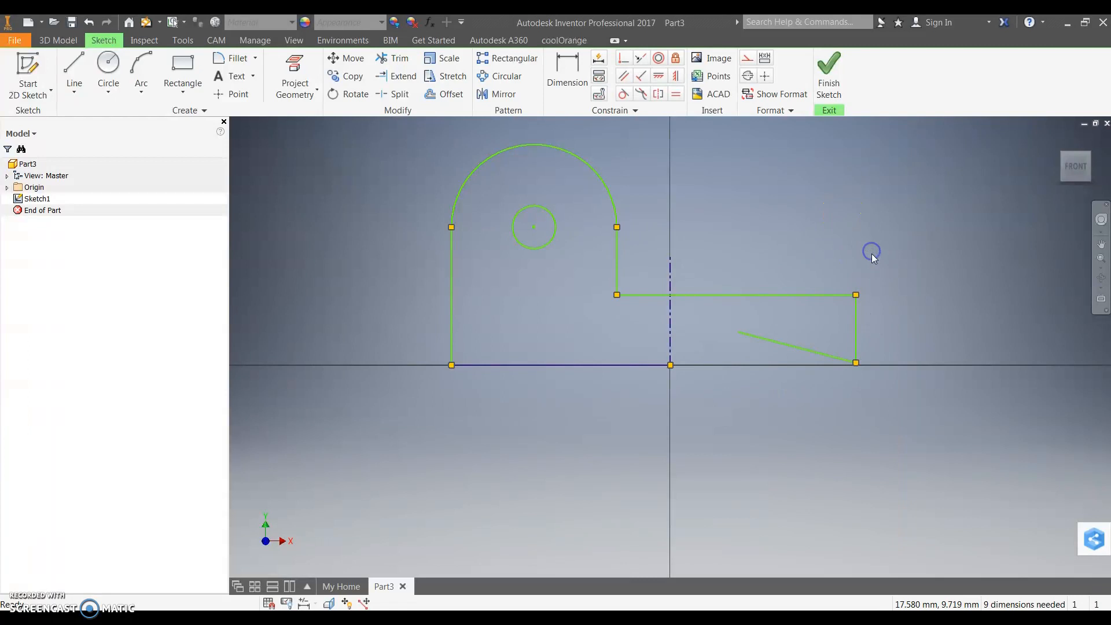
{"action": "left_click", "coordinate": [682, 321]}
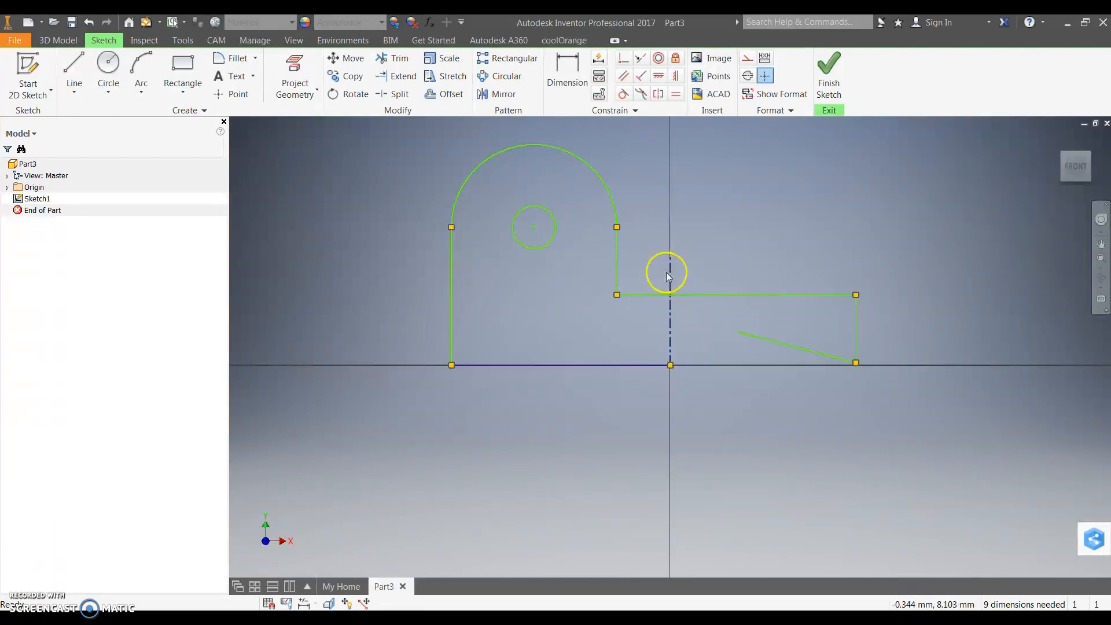
Make the profile's left side line and right end line symmetric about the vertical centerline, and move the right end line outward slightly.
{"action": "left_click_drag", "start_coordinate": [851, 324], "coordinate": [759, 325]}
{"action": "left_click", "coordinate": [769, 453]}
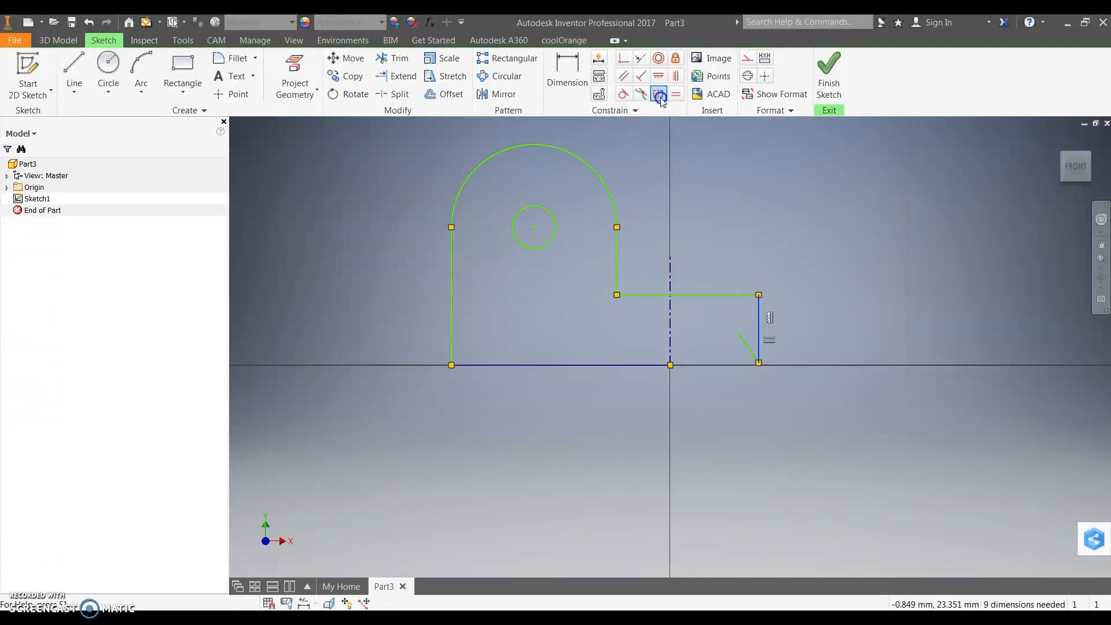
{"action": "left_click", "coordinate": [451, 318]}
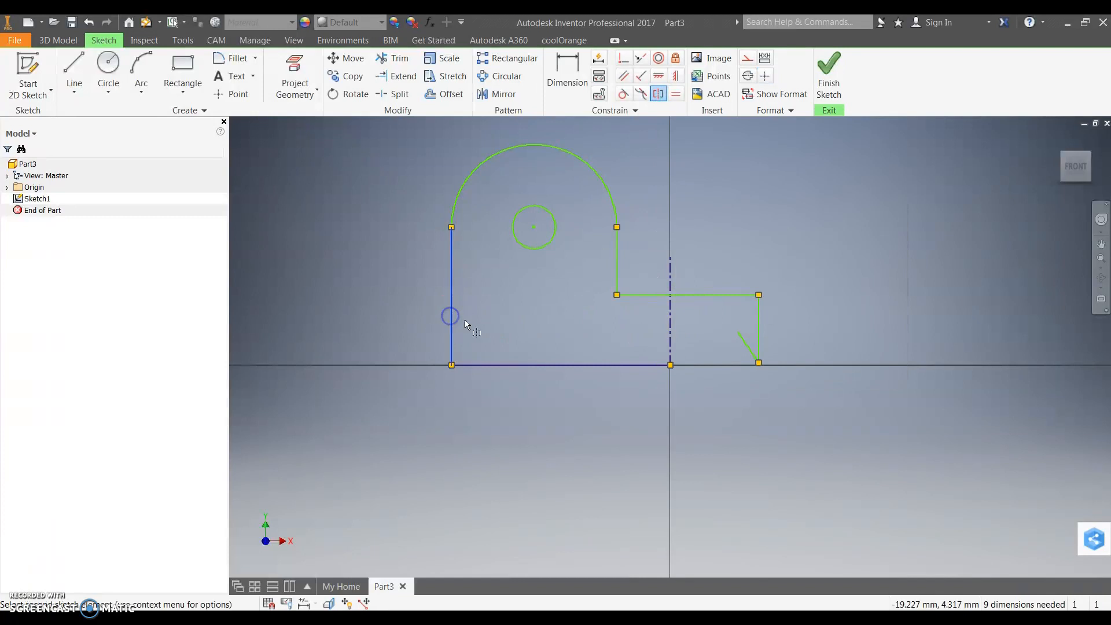
{"action": "left_click", "coordinate": [759, 325]}
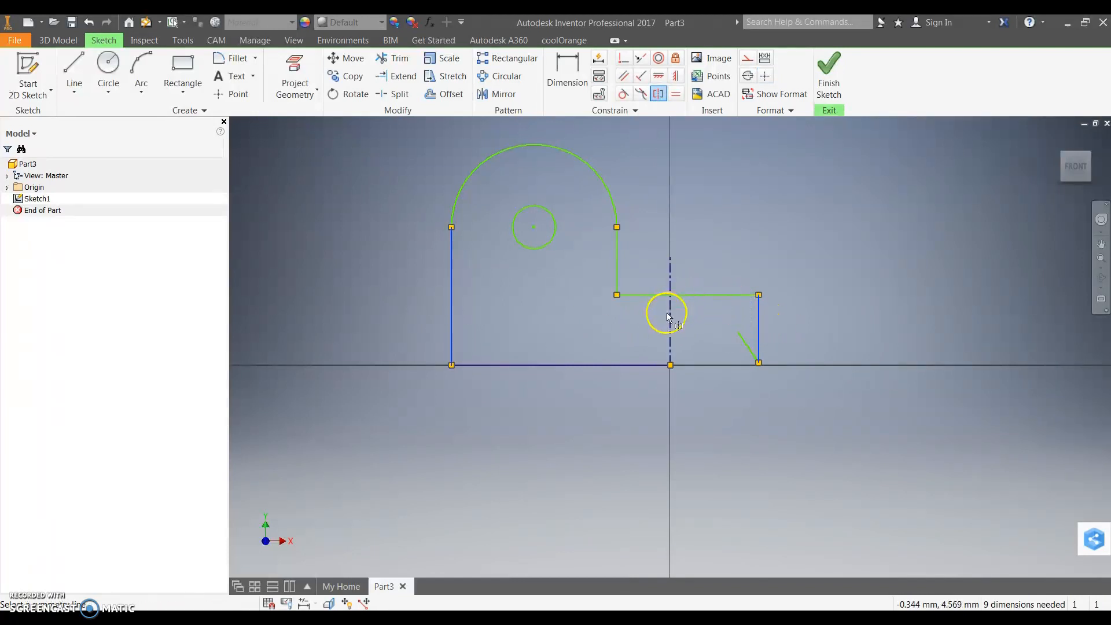
{"action": "left_click", "coordinate": [671, 333]}
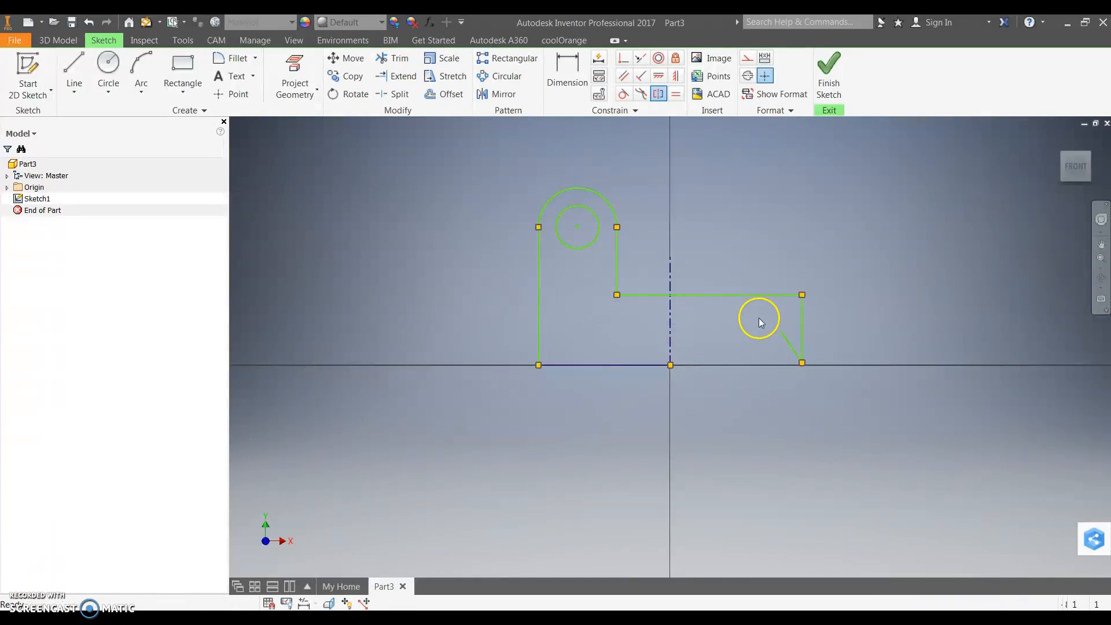
{"action": "key", "text": "Escape"}
{"action": "mouse_move", "coordinate": [809, 325]}
{"action": "left_mouse_down"}
{"action": "mouse_move", "coordinate": [923, 318]}
{"action": "mouse_move", "coordinate": [782, 313]}
{"action": "mouse_move", "coordinate": [856, 318]}
{"action": "mouse_move", "coordinate": [795, 303]}
{"action": "mouse_move", "coordinate": [821, 312]}
{"action": "left_mouse_up"}
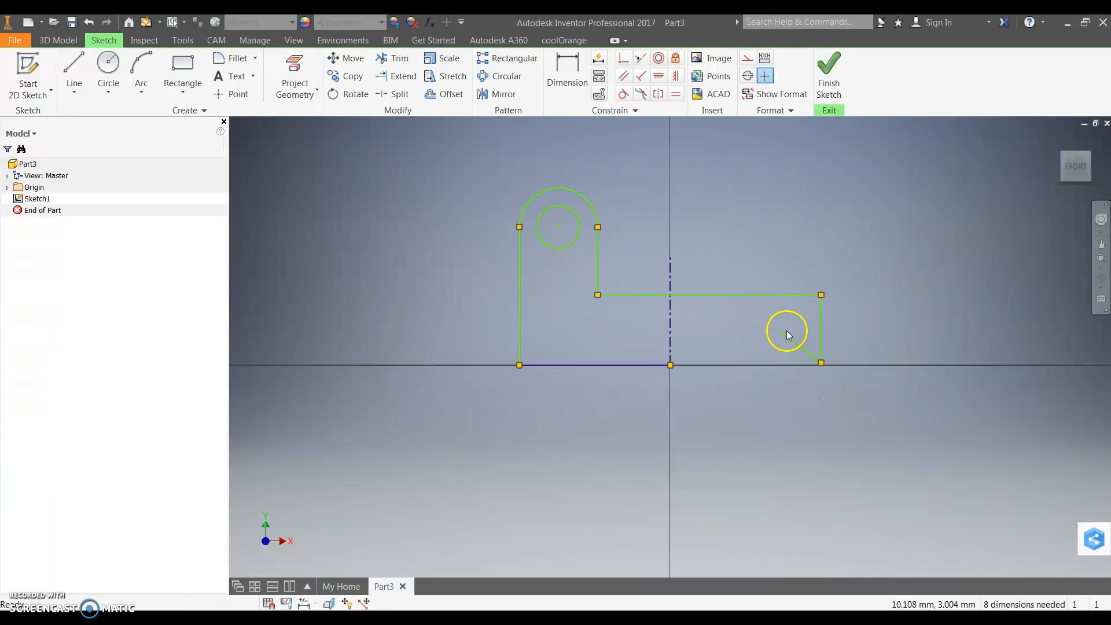
Make the free end of the slanted line from the lower right corner coincident with the origin to close the profile.
{"action": "left_click", "coordinate": [624, 58]}
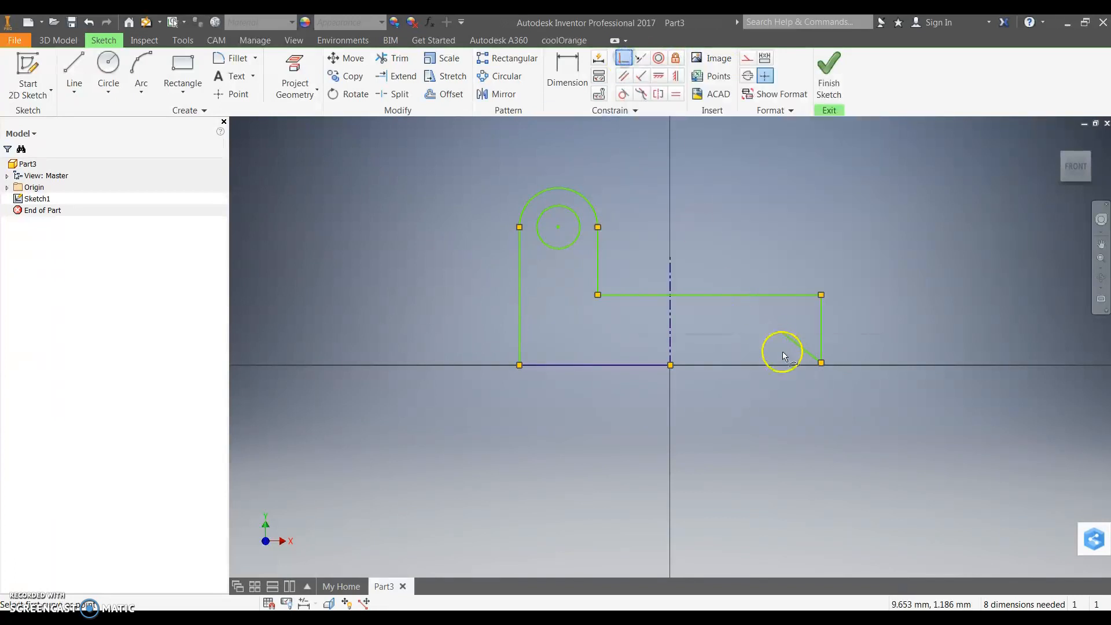
{"action": "left_click", "coordinate": [782, 332]}
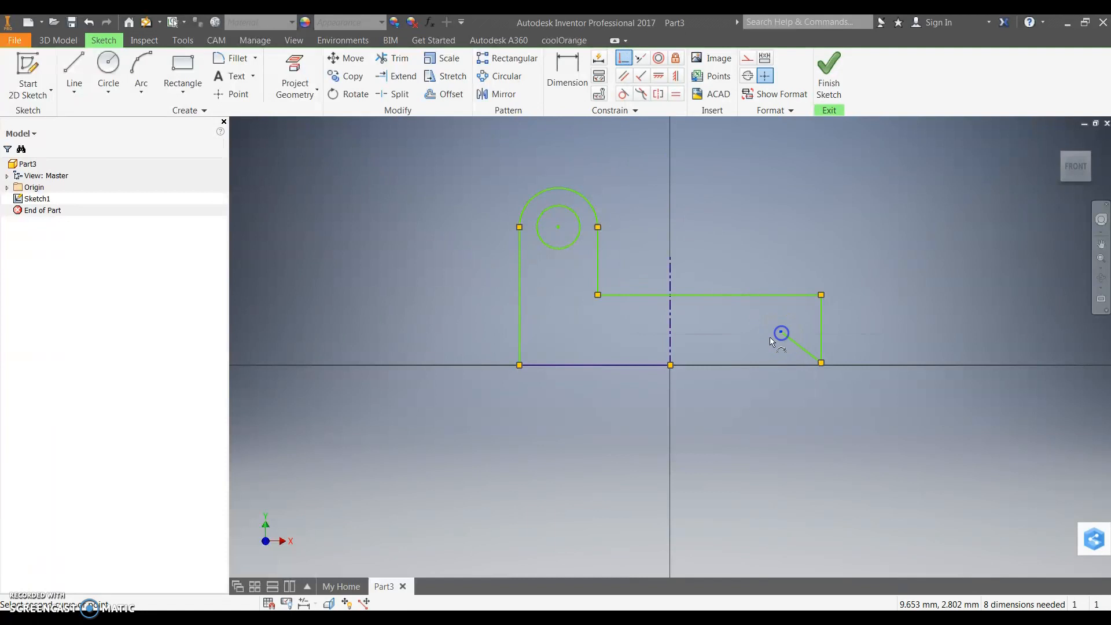
{"action": "left_click", "coordinate": [670, 365]}
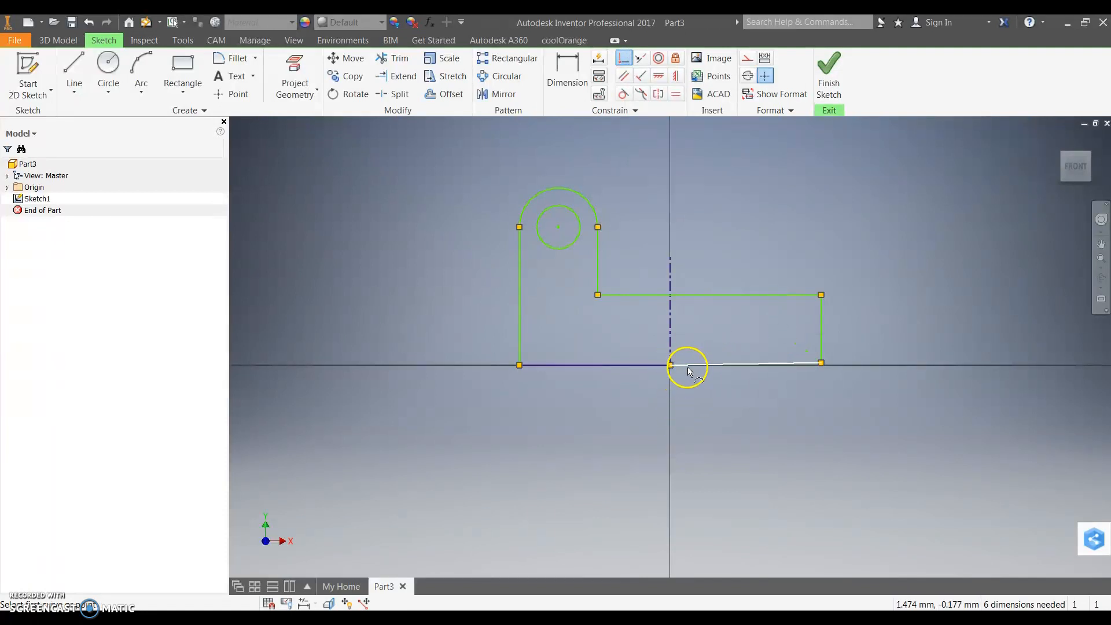
{"action": "key", "text": "Escape"}
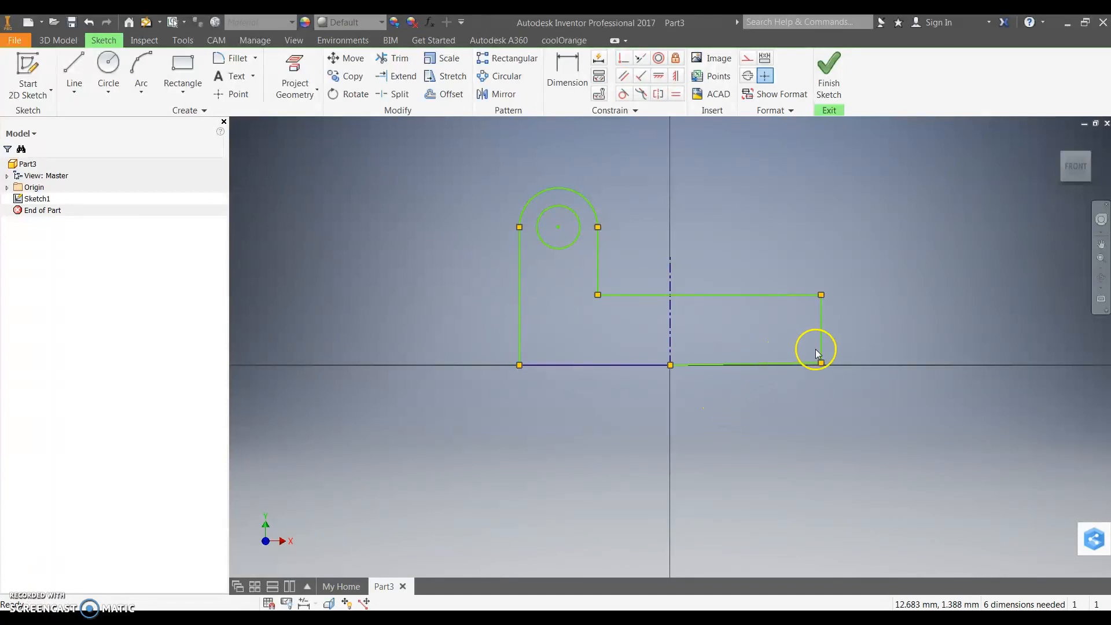
{"action": "left_click", "coordinate": [669, 369]}
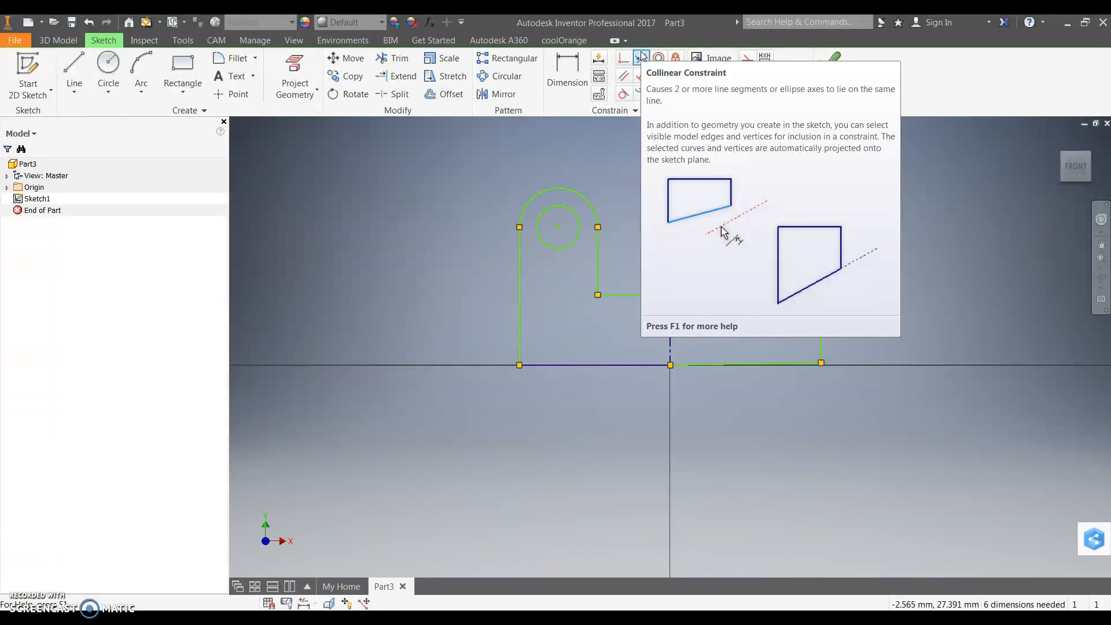
Make the two bottom lines on either side of the origin collinear.
{"action": "left_click", "coordinate": [641, 57]}
{"action": "scroll", "coordinate": [733, 358], "scroll_direction": "up", "scroll_amount": 3}
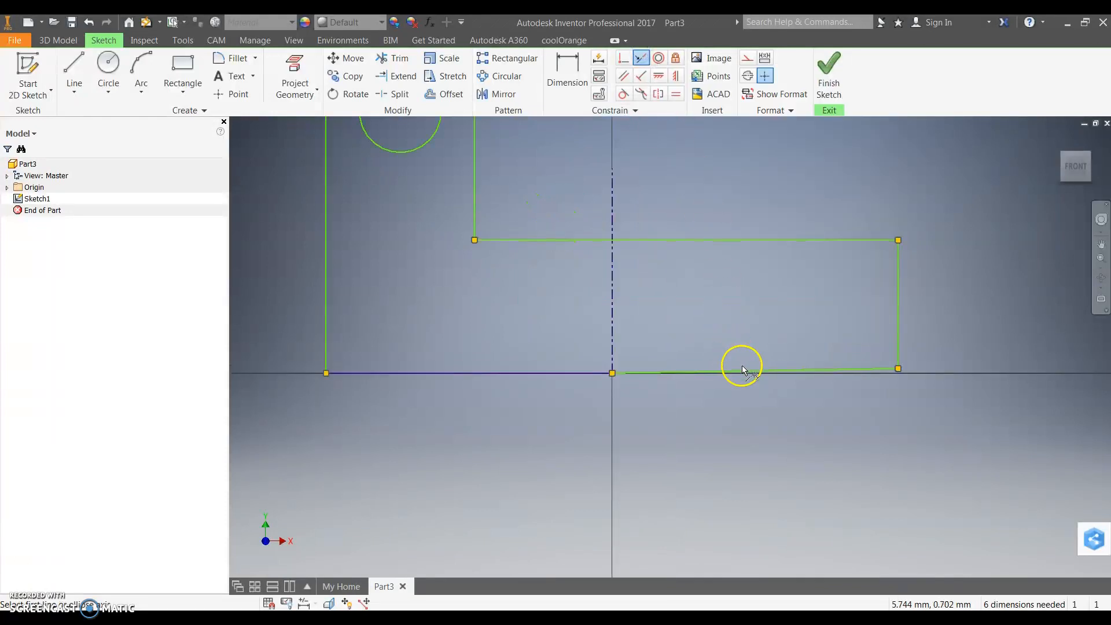
{"action": "left_click", "coordinate": [515, 375]}
{"action": "left_click", "coordinate": [641, 373]}
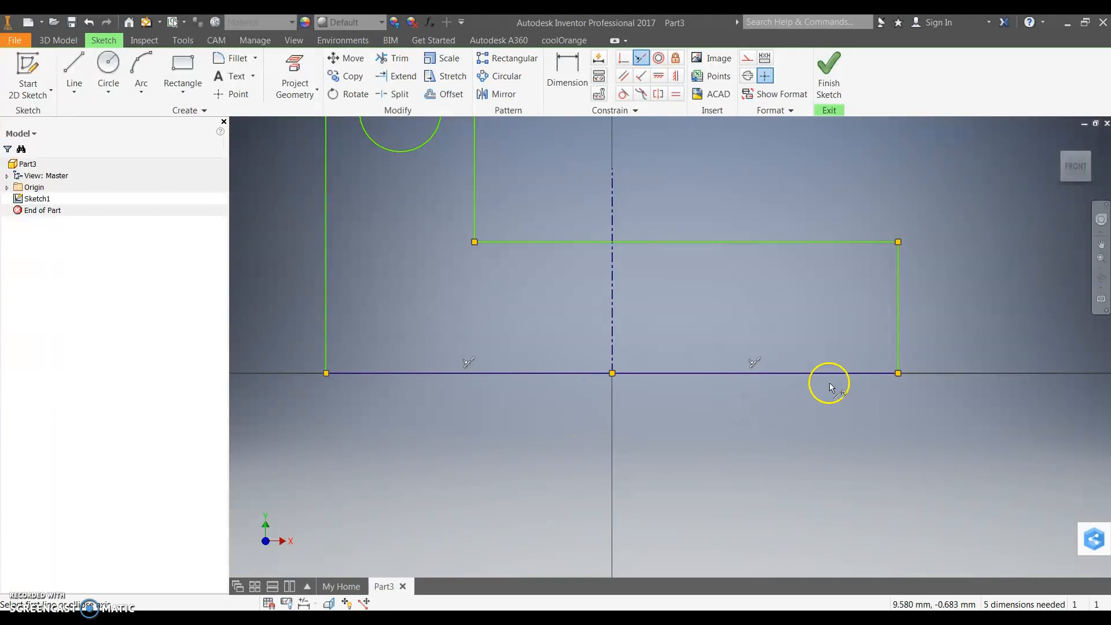
{"action": "scroll", "coordinate": [610, 356], "scroll_direction": "down", "scroll_amount": 5}
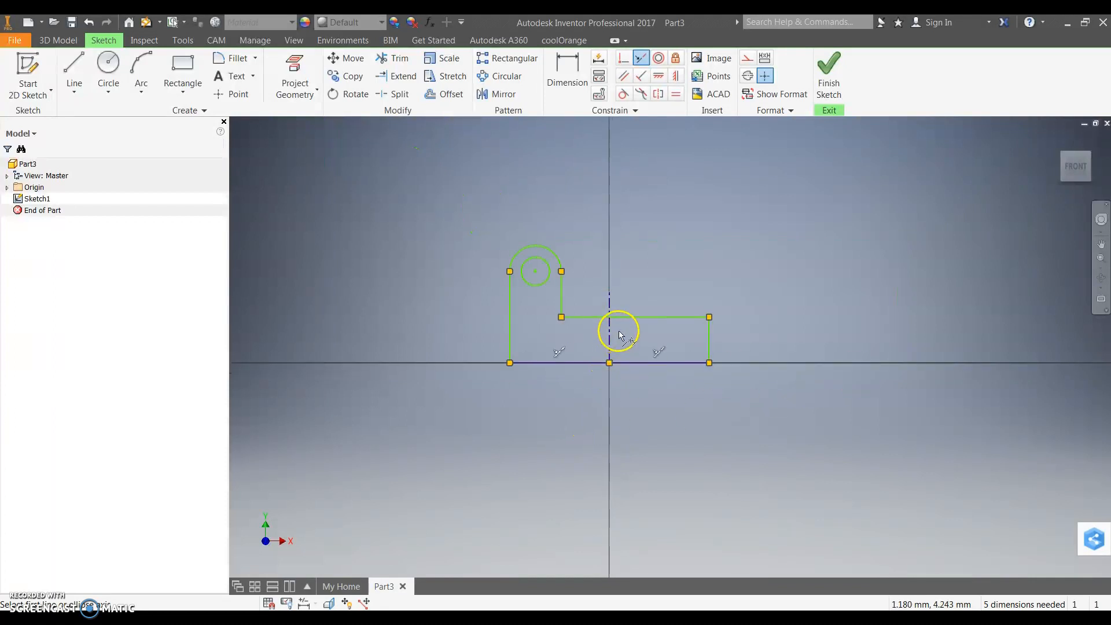
{"action": "key", "text": "Escape"}
{"action": "scroll", "coordinate": [571, 320], "scroll_direction": "up", "scroll_amount": 3}
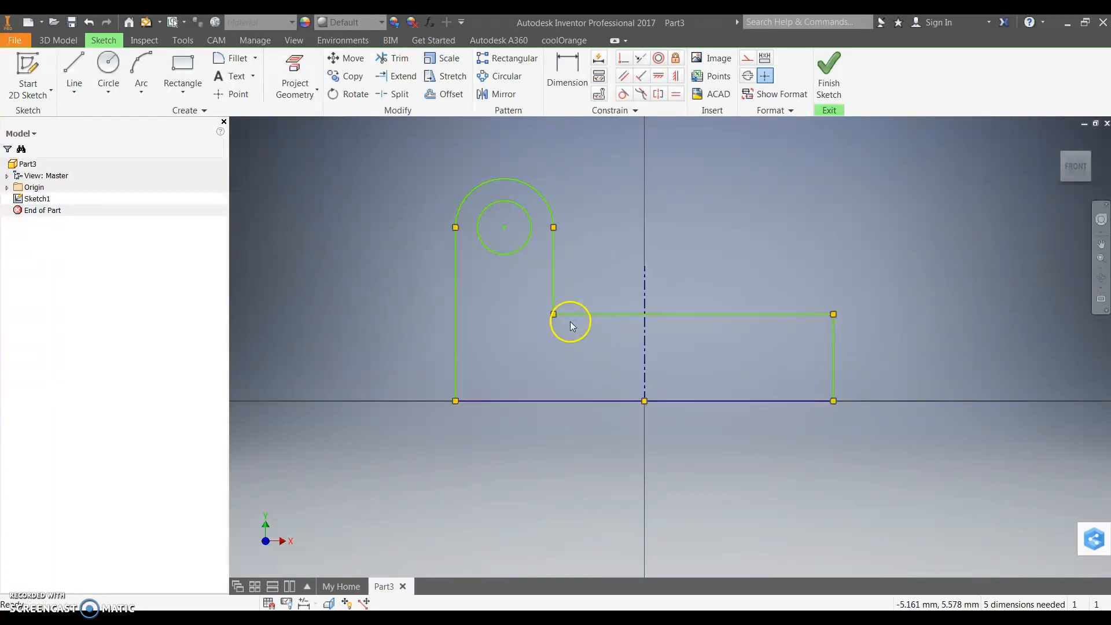
Reshape the profile by moving the short vertical line outward to widen the arched part and adjusting the step line and arc.
{"action": "left_click", "coordinate": [585, 400]}
{"action": "left_click", "coordinate": [589, 363]}
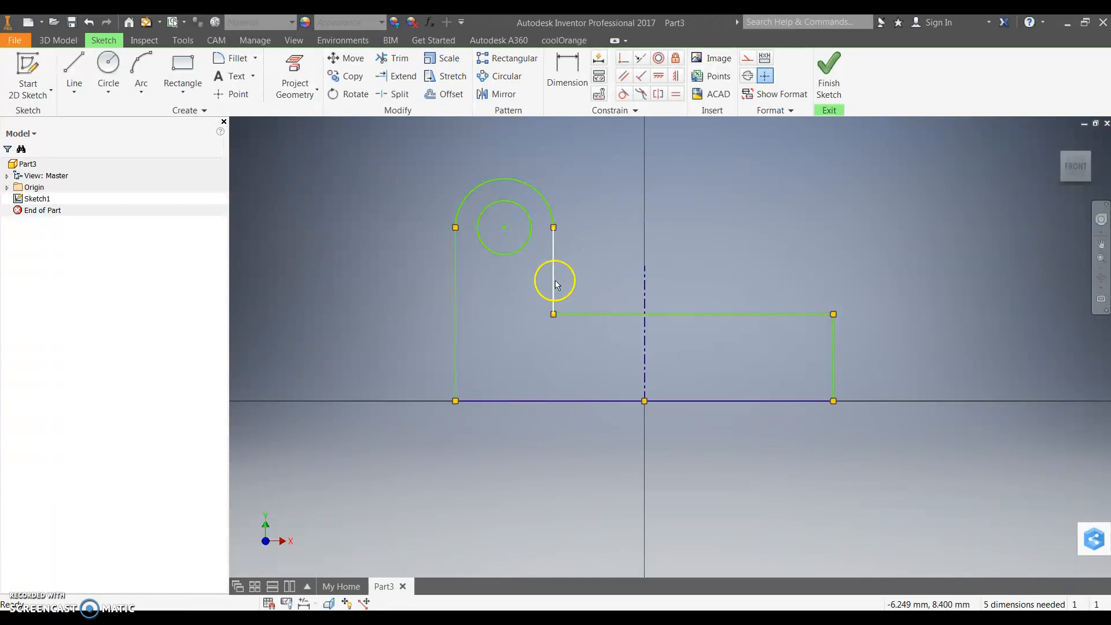
{"action": "mouse_move", "coordinate": [555, 281]}
{"action": "left_mouse_down"}
{"action": "mouse_move", "coordinate": [612, 276]}
{"action": "mouse_move", "coordinate": [544, 269]}
{"action": "mouse_move", "coordinate": [587, 272]}
{"action": "left_mouse_up"}
{"action": "mouse_move", "coordinate": [673, 313]}
{"action": "left_mouse_down"}
{"action": "mouse_move", "coordinate": [666, 280]}
{"action": "mouse_move", "coordinate": [677, 326]}
{"action": "left_mouse_up"}
{"action": "left_click_drag", "start_coordinate": [547, 193], "coordinate": [569, 180]}
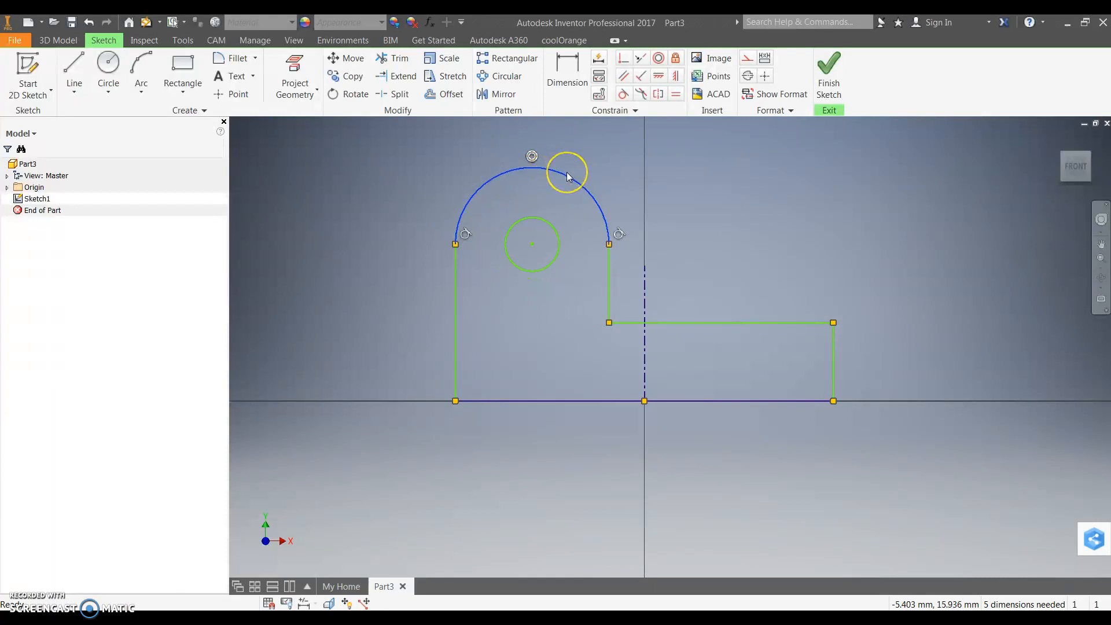
Dimension the overall width between the two bottom corners of the profile as 20 mm.
{"action": "left_click", "coordinate": [566, 74]}
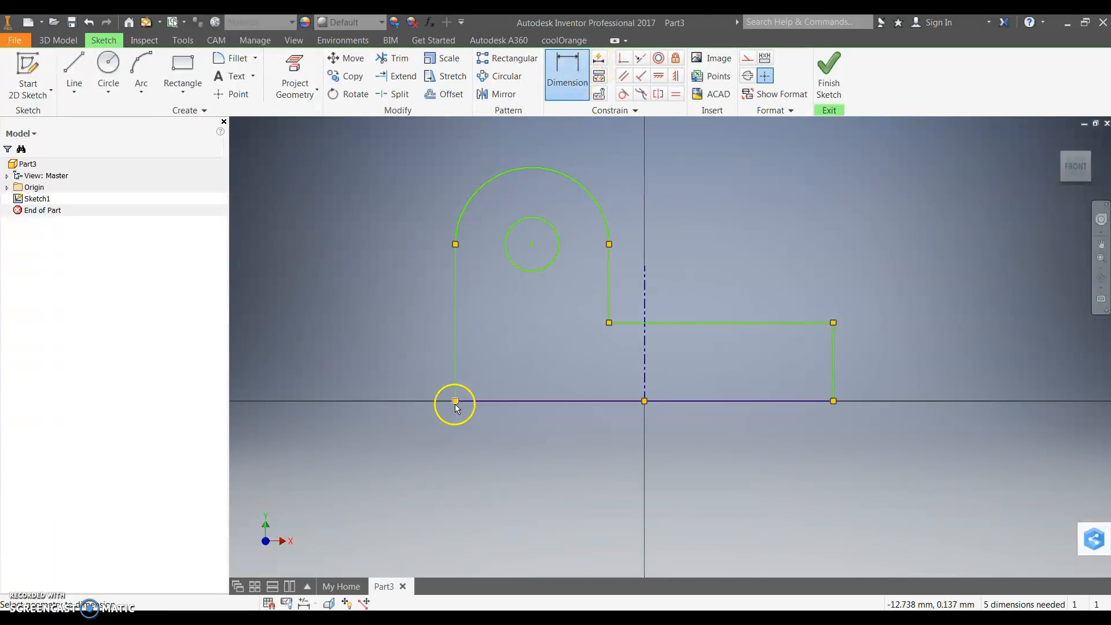
{"action": "left_click", "coordinate": [833, 400]}
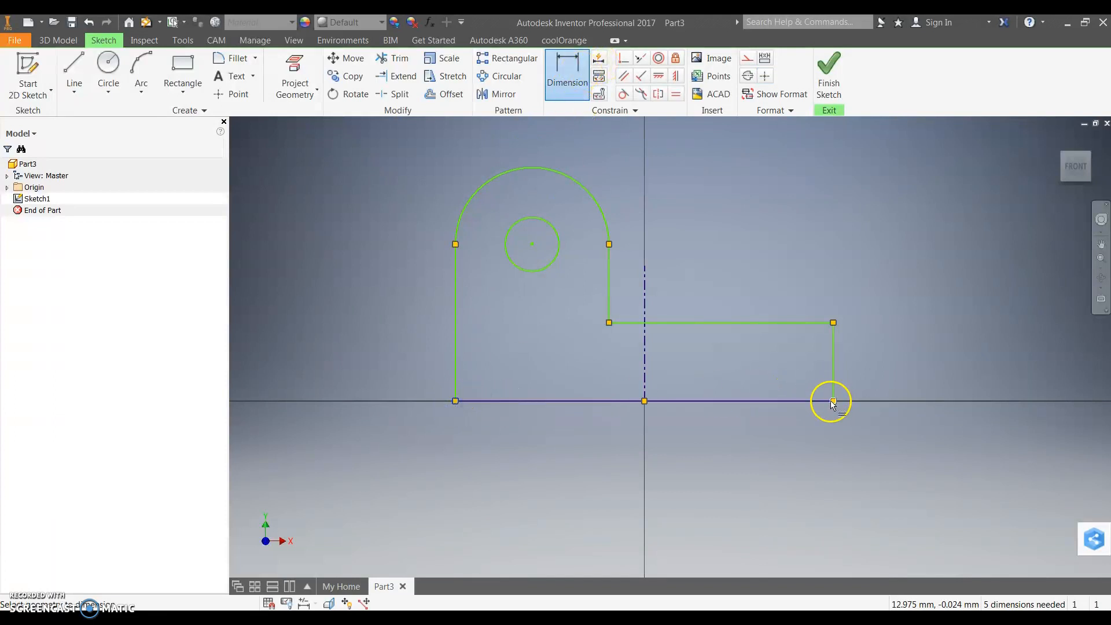
{"action": "left_click", "coordinate": [700, 467]}
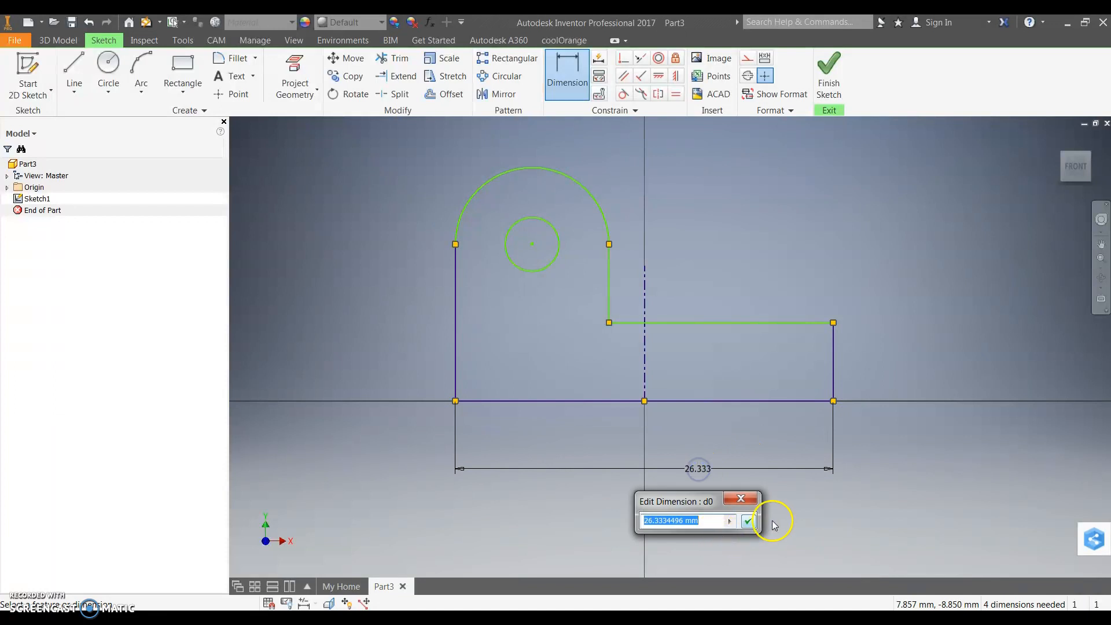
{"action": "type", "text": "20"}
{"action": "key", "text": "Return"}
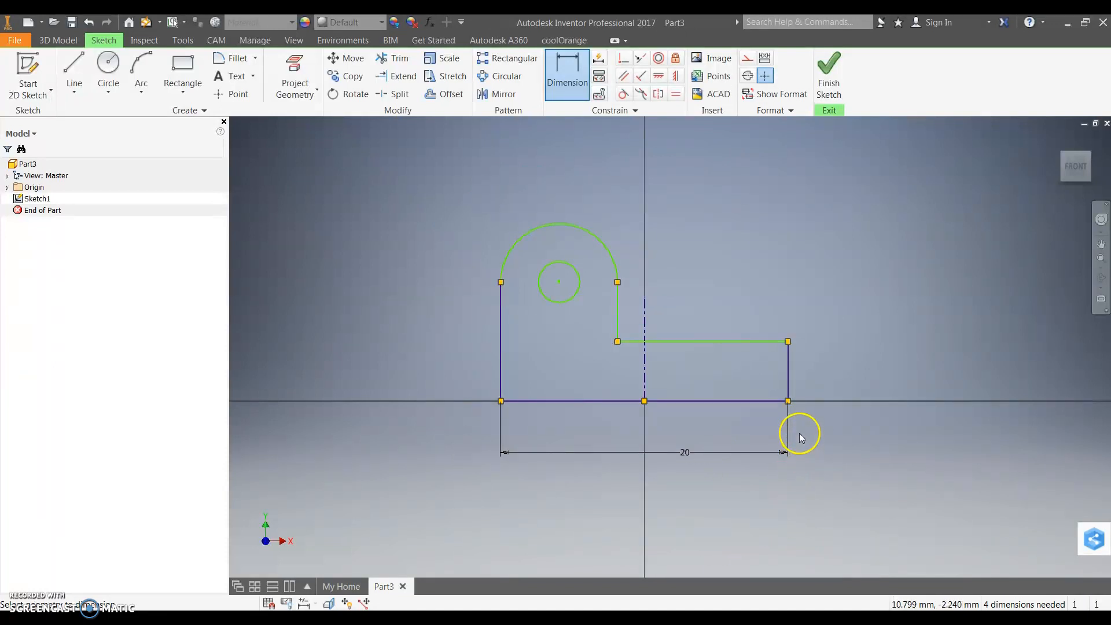
Dimension the height from the bottom right corner to the arc's right endpoint as 10 mm.
{"action": "left_click", "coordinate": [788, 400]}
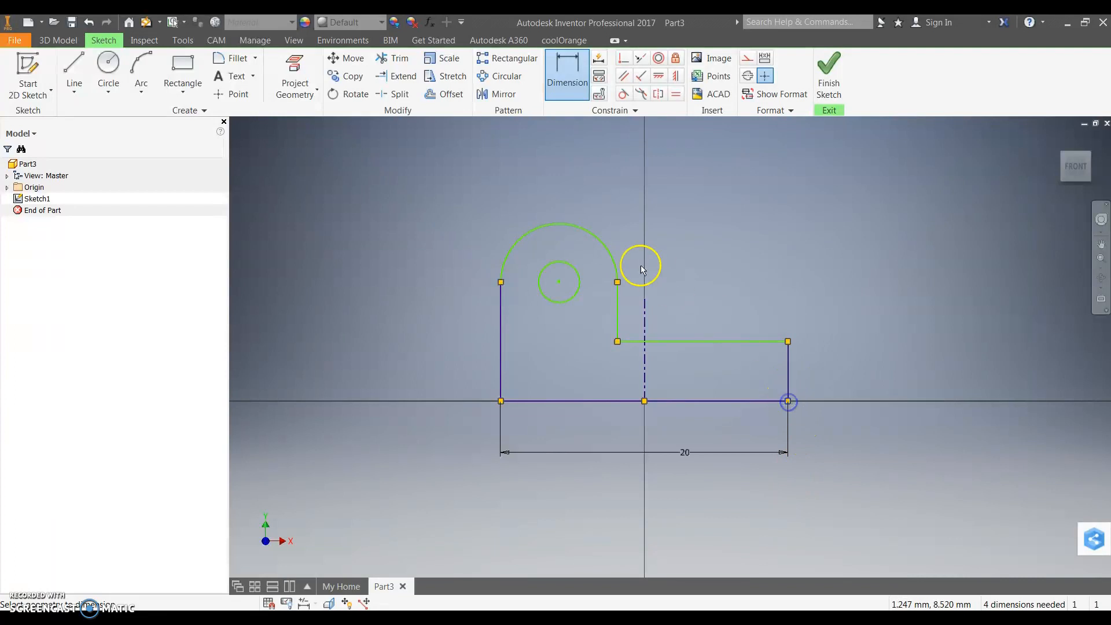
{"action": "left_click", "coordinate": [618, 282]}
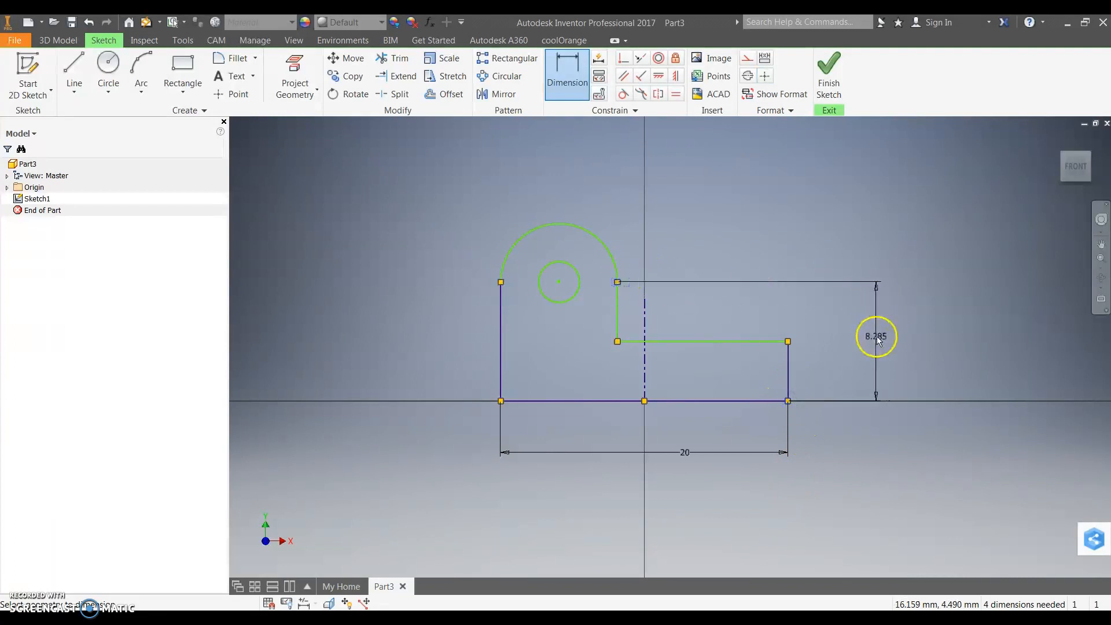
{"action": "left_click", "coordinate": [877, 337]}
{"action": "type", "text": "10"}
{"action": "key", "text": "Return"}
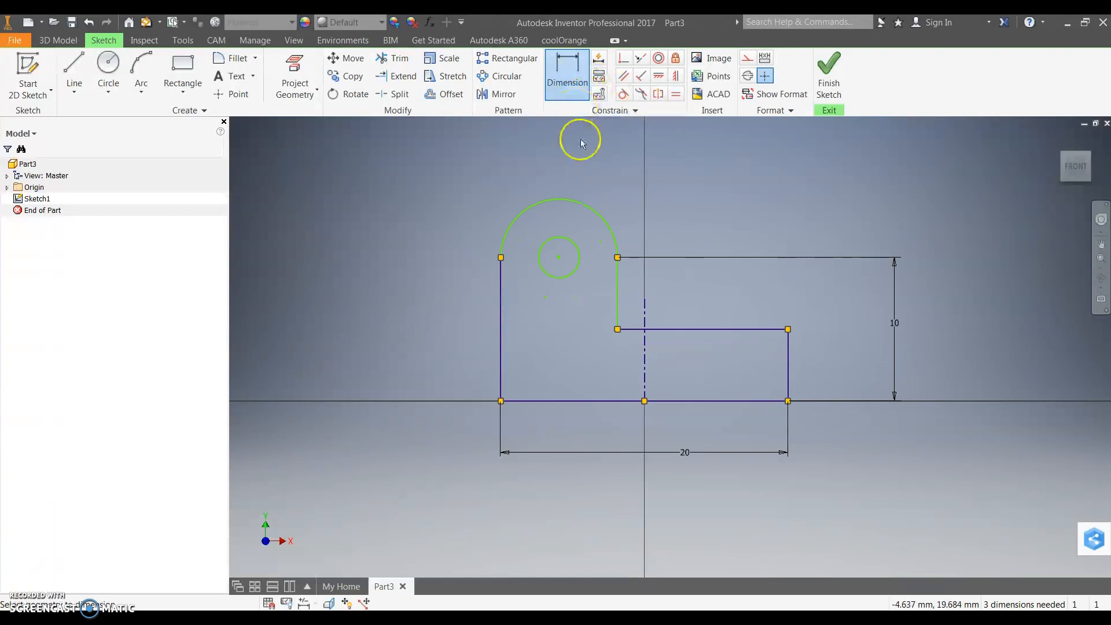
Dimension the top arc with a radius of 4 mm.
{"action": "left_click", "coordinate": [595, 213]}
{"action": "left_click", "coordinate": [624, 170]}
{"action": "type", "text": "4"}
{"action": "key", "text": "Return"}
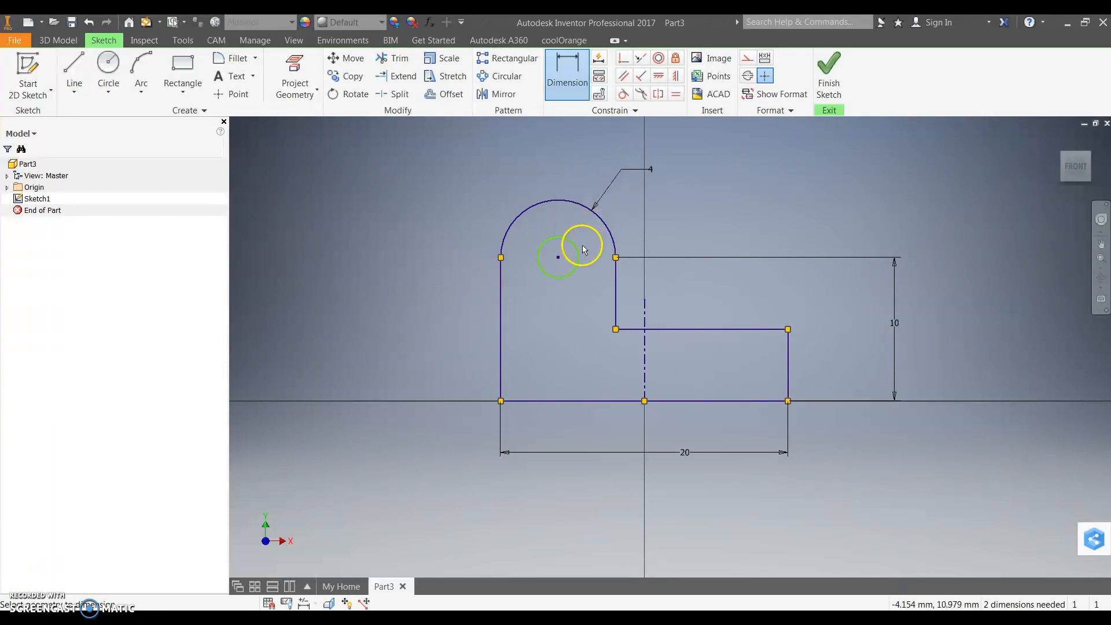
Dimension the circle inside the arc with a diameter of 2 mm.
{"action": "left_click", "coordinate": [579, 252]}
{"action": "left_click", "coordinate": [587, 228]}
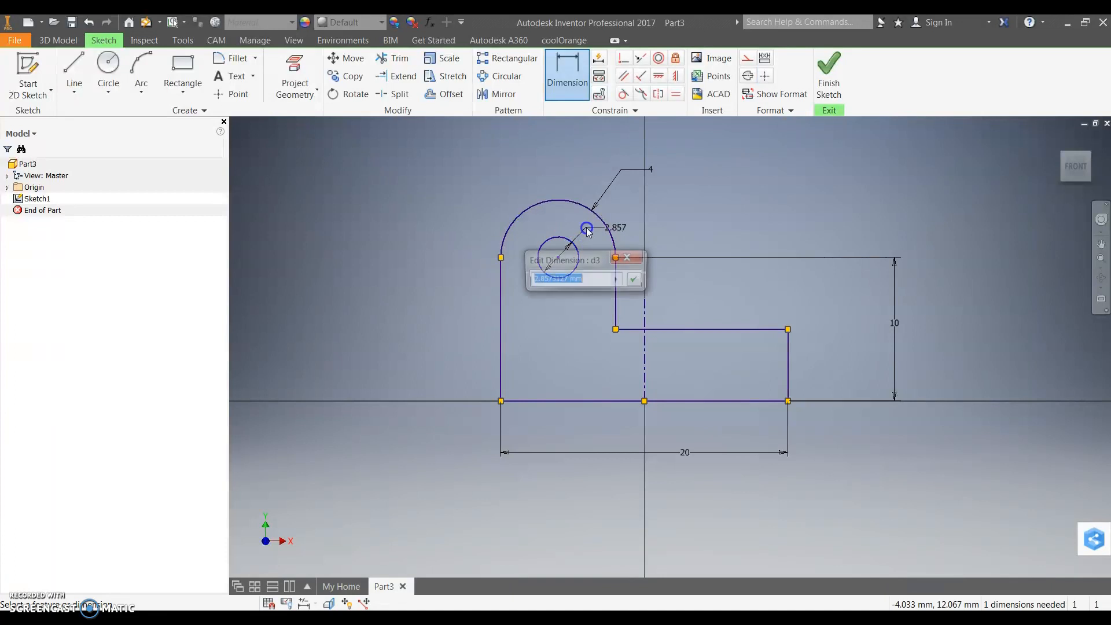
{"action": "type", "text": "2"}
{"action": "key", "text": "Return"}
{"action": "left_click", "coordinate": [574, 242]}
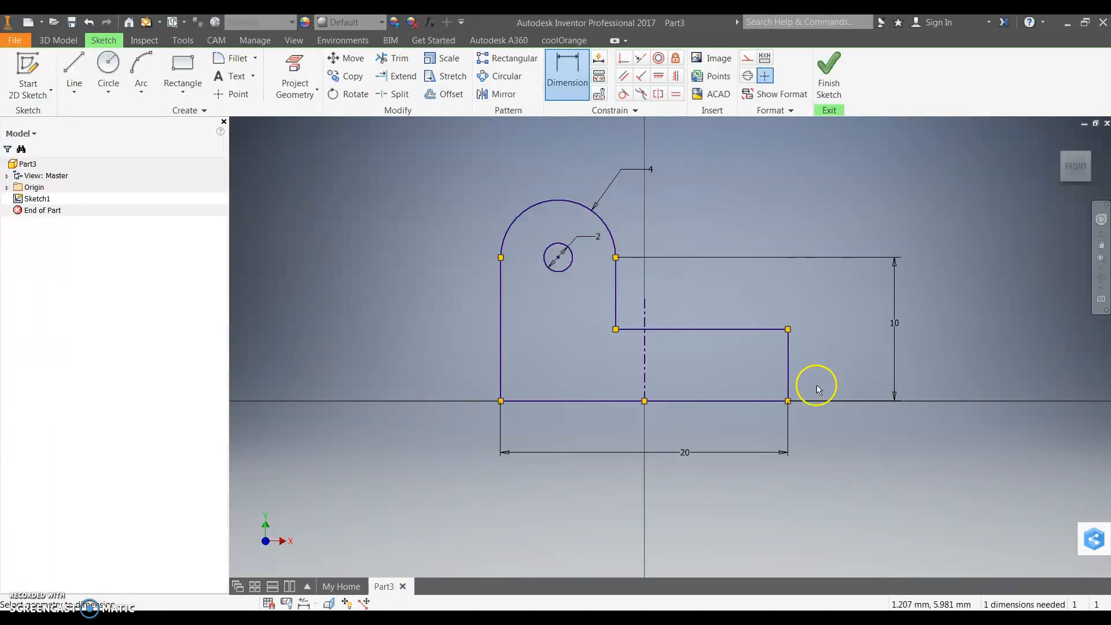
Examine the constraints applied to the vertical side lines and the top arc.
{"action": "middle_click_drag", "start_coordinate": [823, 366], "coordinate": [796, 356]}
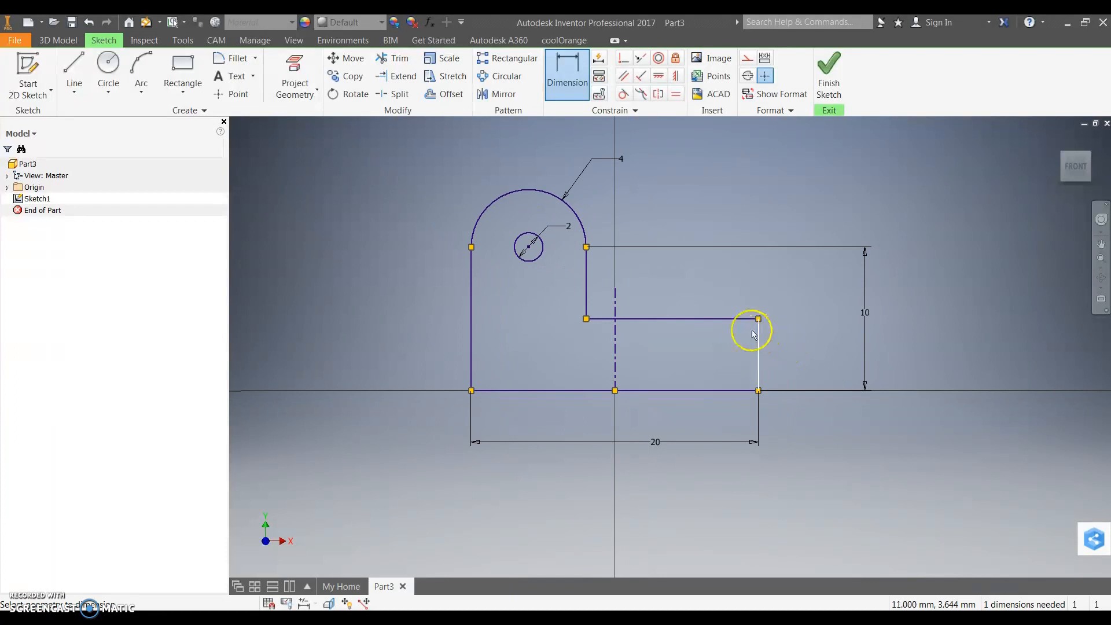
{"action": "key", "text": "Escape"}
{"action": "left_click", "coordinate": [585, 278]}
{"action": "left_click", "coordinate": [472, 272]}
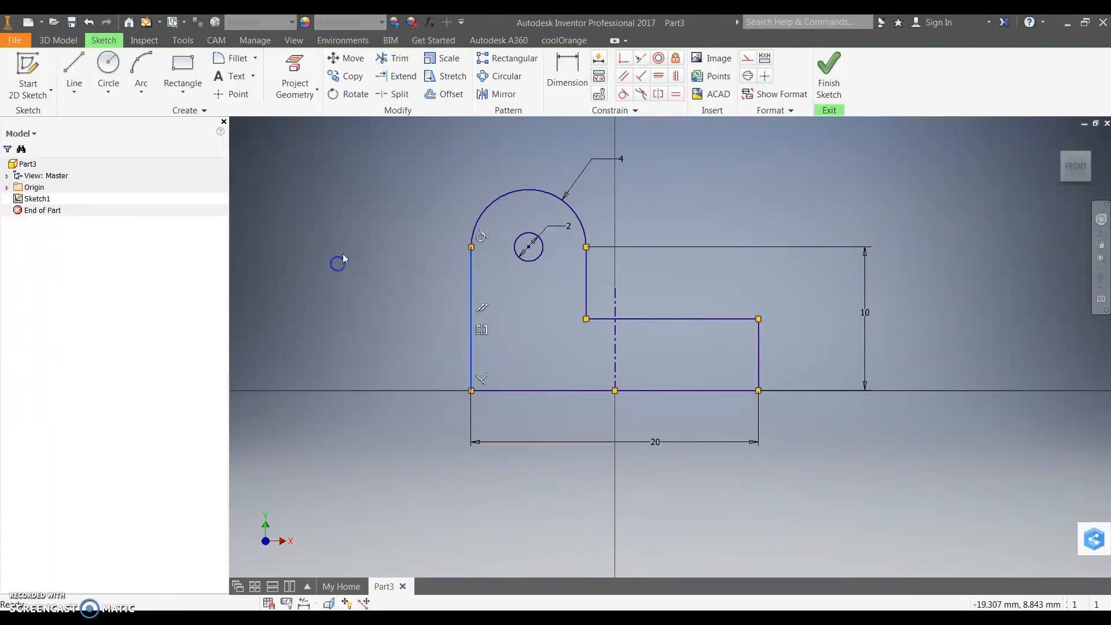
{"action": "left_click", "coordinate": [498, 202]}
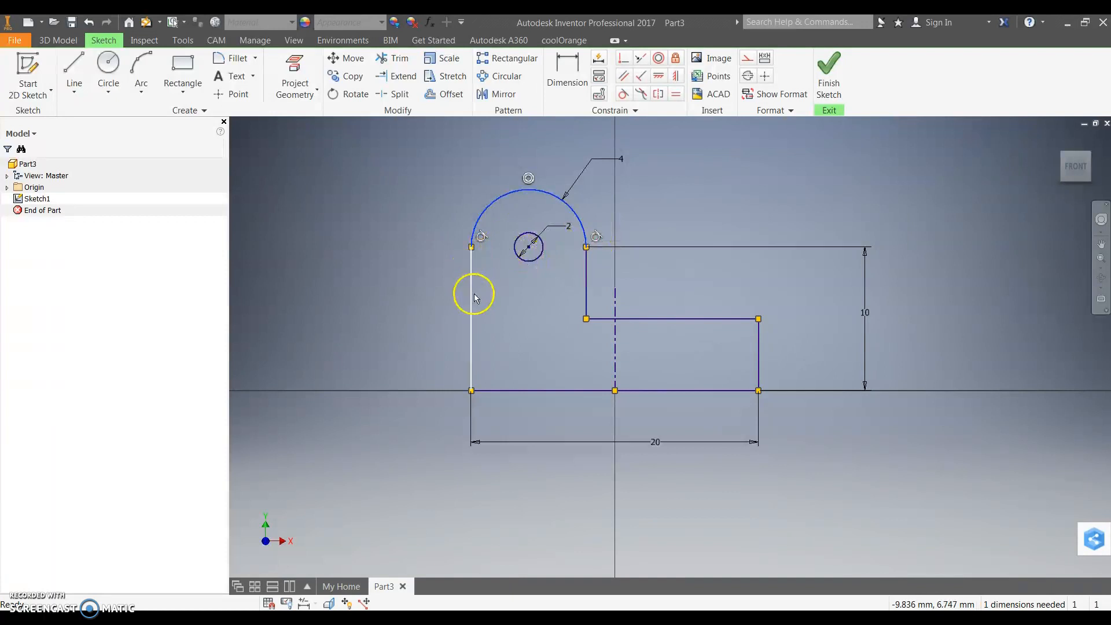
{"action": "left_click", "coordinate": [533, 340]}
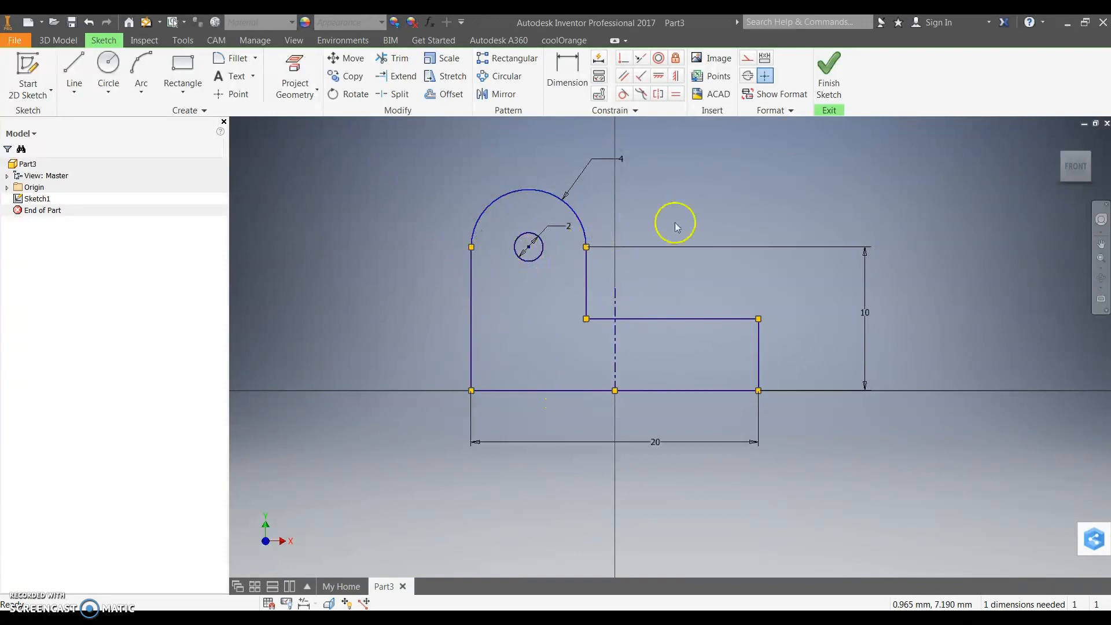
Finish the sketch and extrude the L-shaped profile with the rounded top 12 mm as a solid, leaving the circle out as a hole.
{"action": "left_click", "coordinate": [828, 75]}
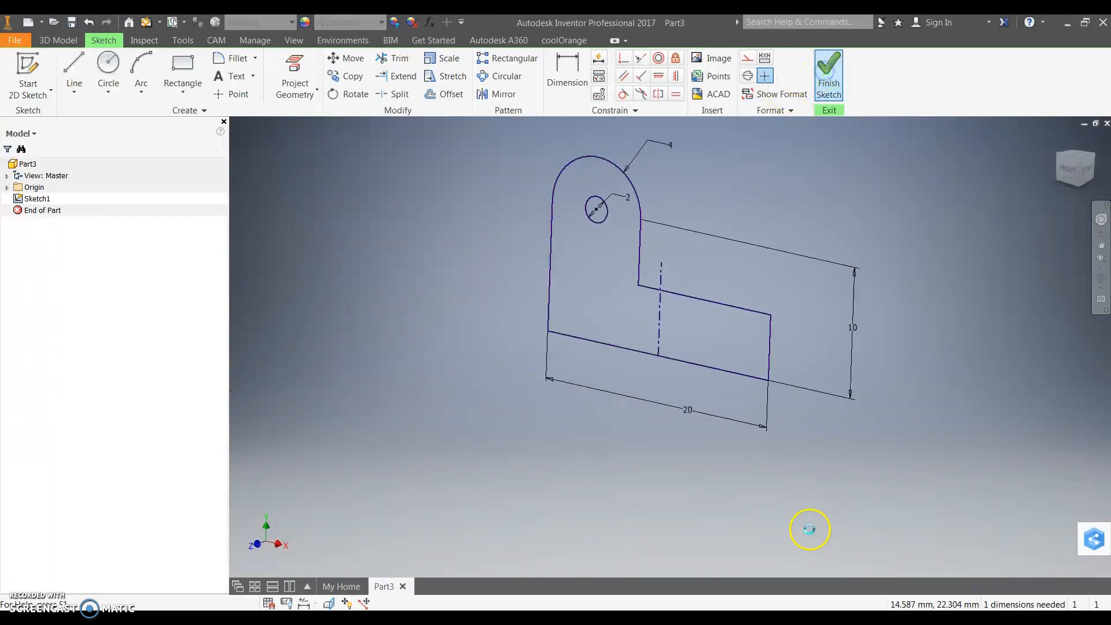
{"action": "left_click", "coordinate": [74, 86]}
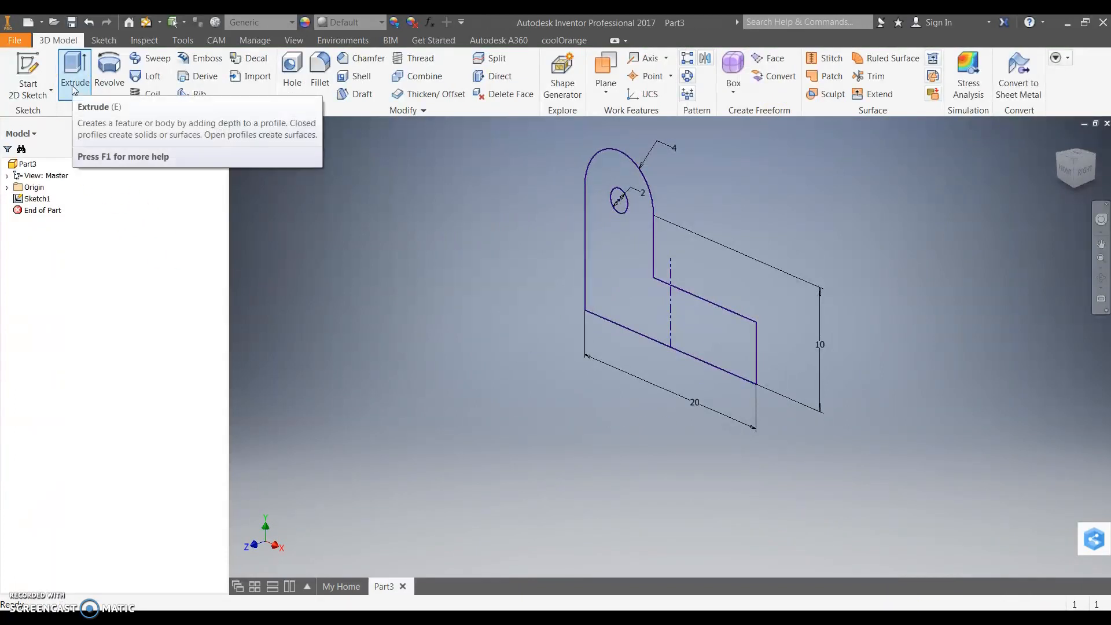
{"action": "left_click", "coordinate": [636, 298]}
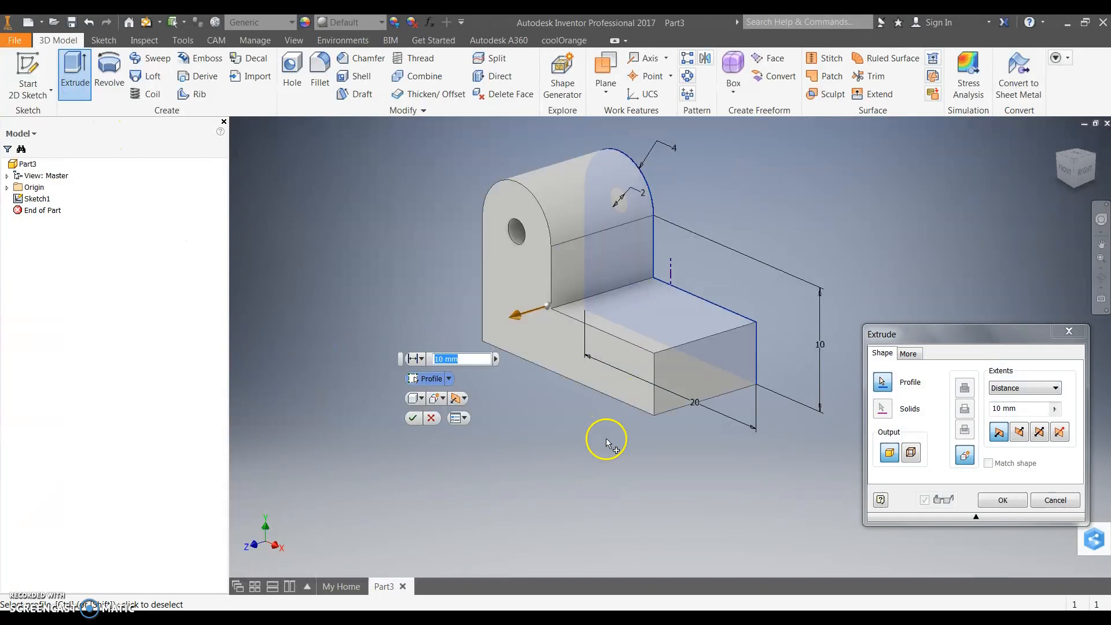
{"action": "left_click", "coordinate": [617, 203]}
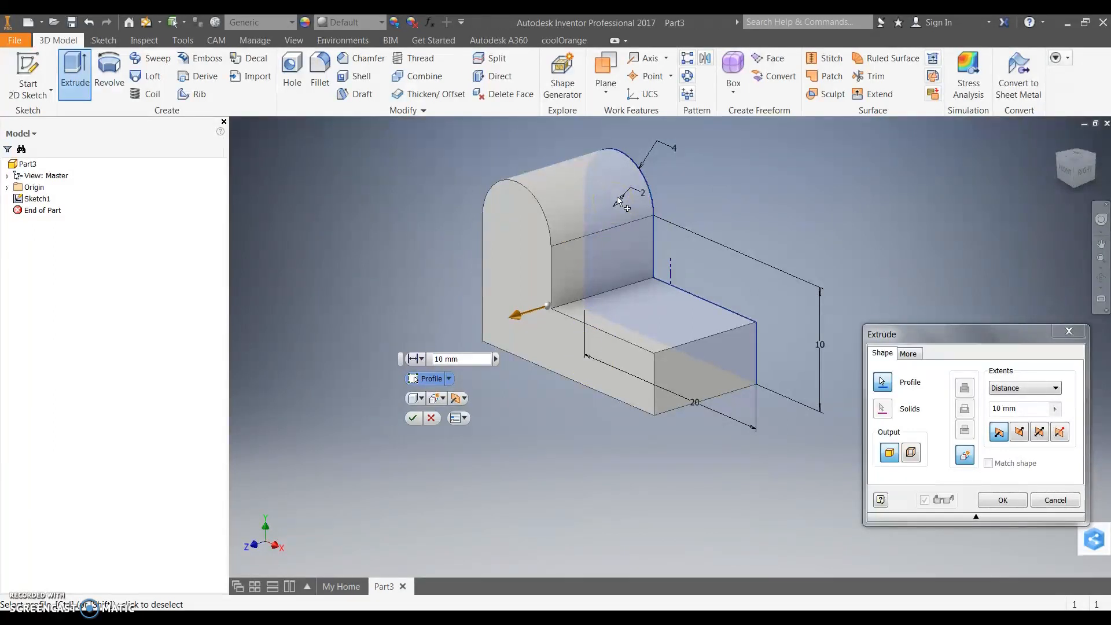
{"action": "left_click", "coordinate": [623, 203]}
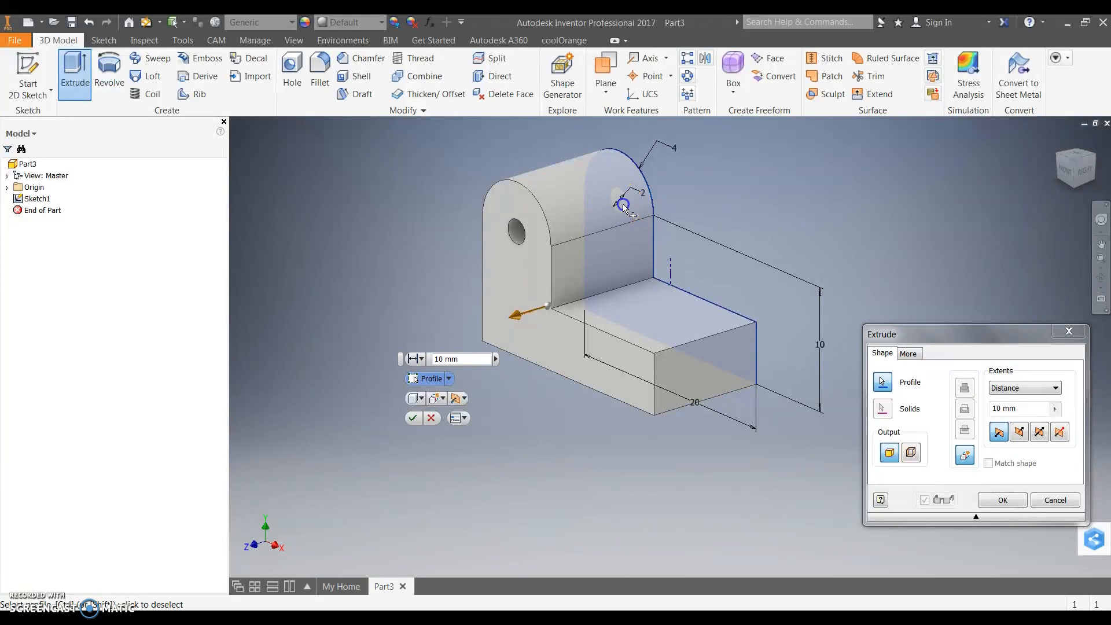
{"action": "double_click", "coordinate": [454, 359]}
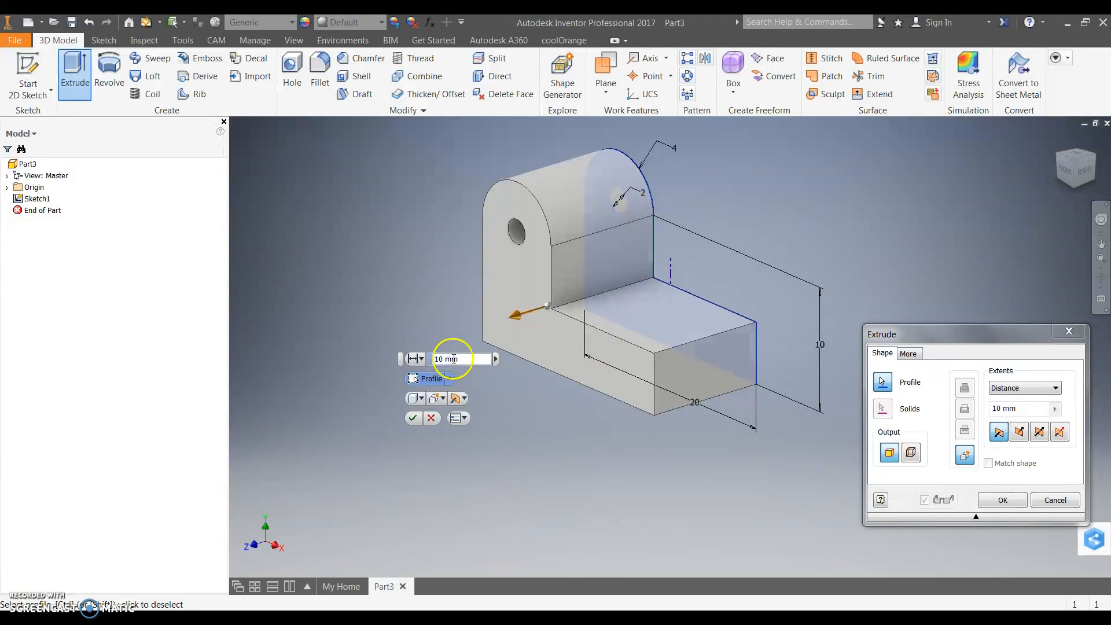
{"action": "type", "text": "12"}
{"action": "key", "text": "Return"}
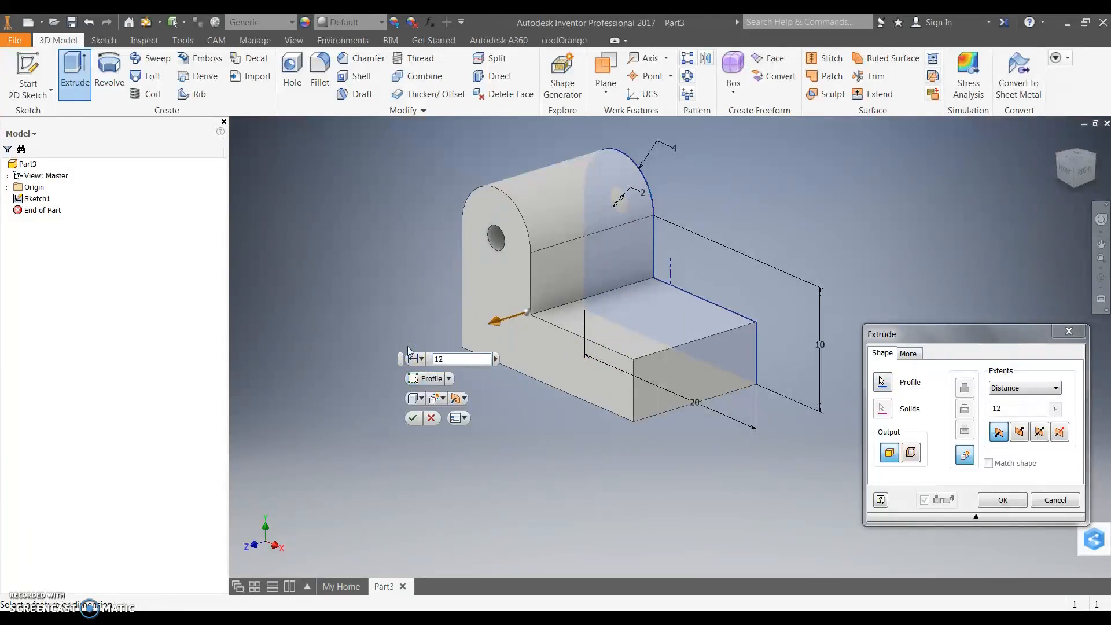
{"action": "middle_click_drag", "start_coordinate": [481, 383], "coordinate": [526, 414]}
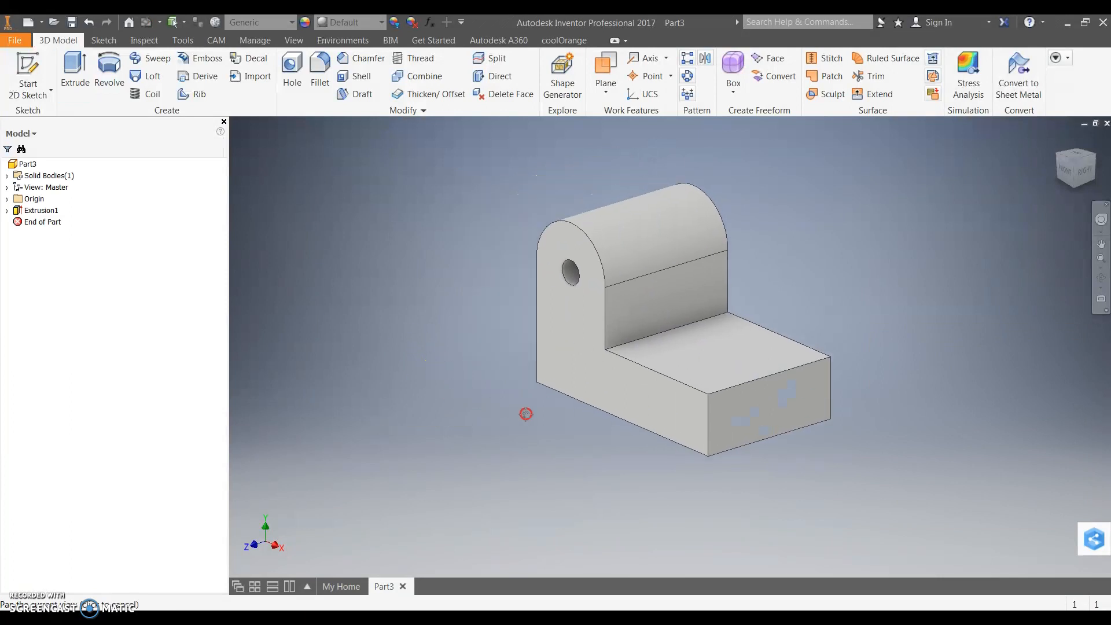
{"action": "mouse_move", "coordinate": [570, 361]}
{"action": "middle_mouse_down"}
{"action": "mouse_move", "coordinate": [566, 370]}
{"action": "mouse_move", "coordinate": [563, 359]}
{"action": "middle_mouse_up"}
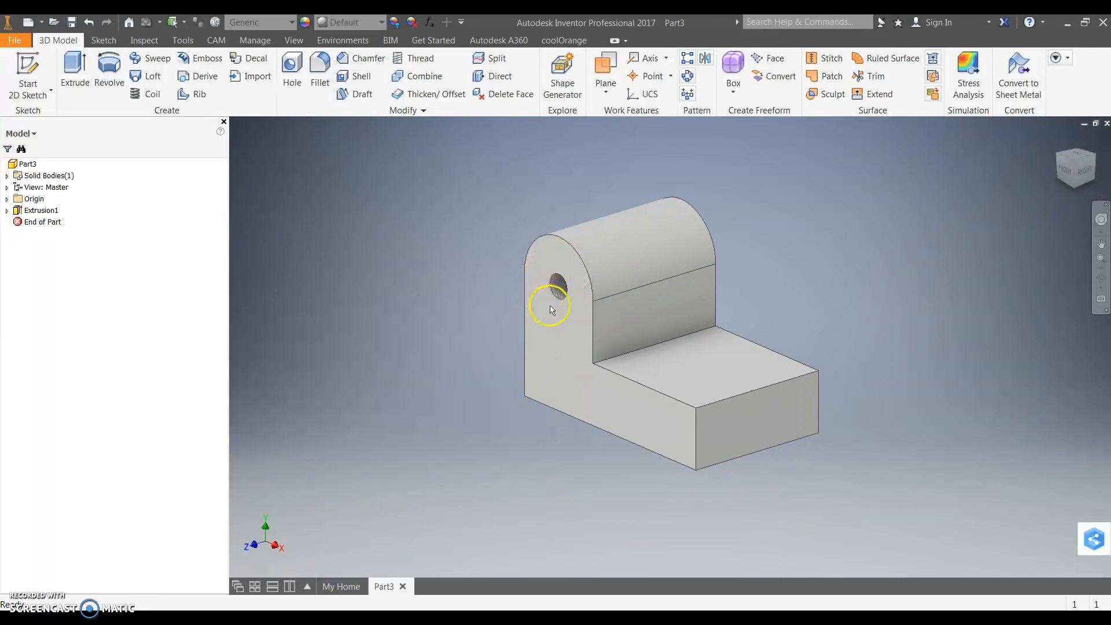
{"action": "middle_click_drag", "start_coordinate": [663, 321], "coordinate": [673, 330]}
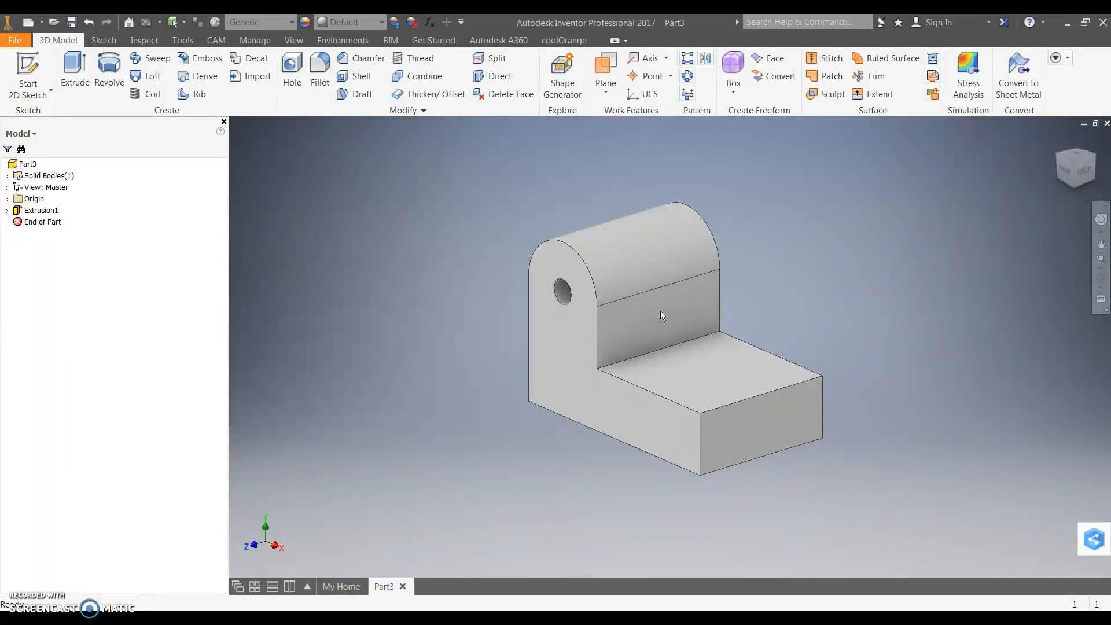
{"action": "mouse_move", "coordinate": [670, 280]}
{"action": "middle_mouse_down"}
{"action": "mouse_move", "coordinate": [665, 261]}
{"action": "mouse_move", "coordinate": [674, 268]}
{"action": "middle_mouse_up"}
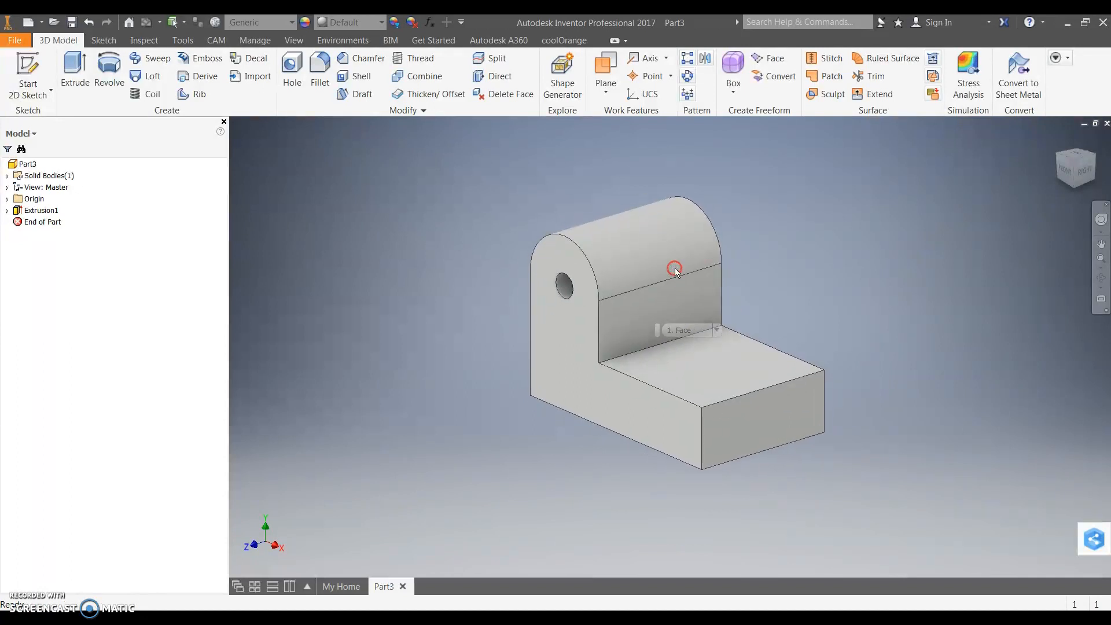